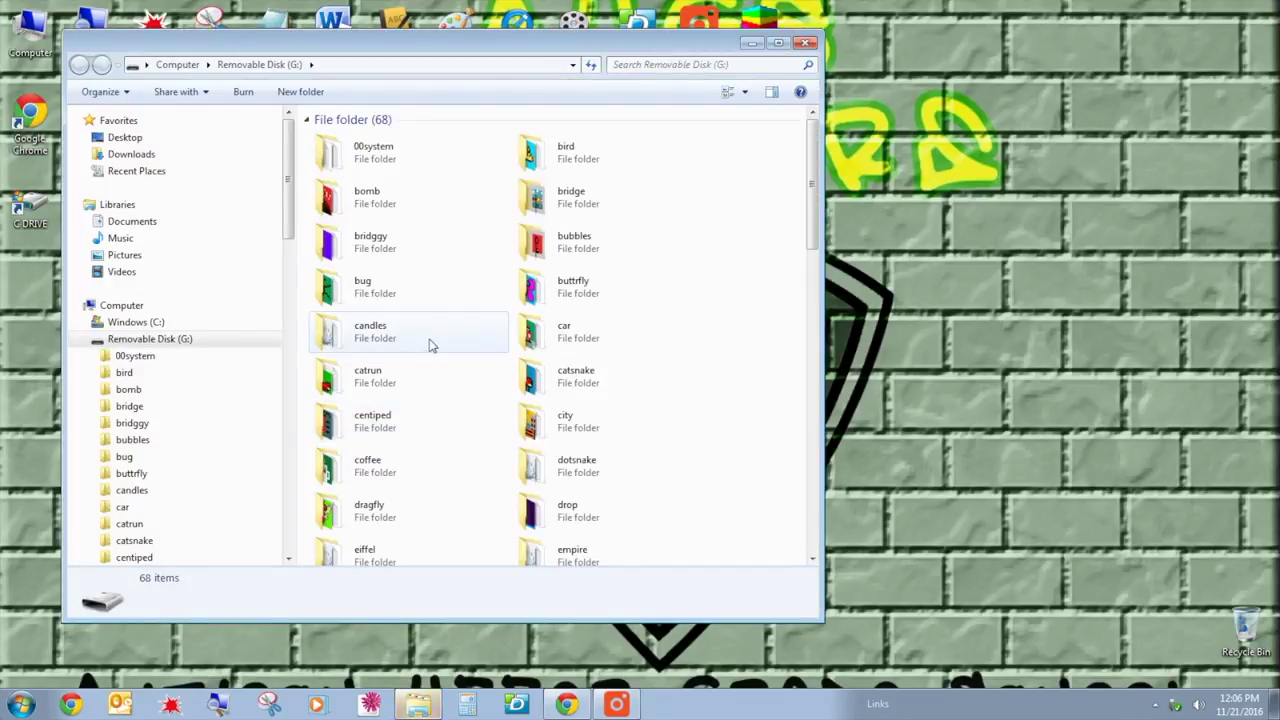
# - Maximize the Removable Disk (G:) window so all 68 animation folders are visible
pyautogui.click(778, 43)
# - Scroll the drive's folder list and restore the window to its smaller size
pyautogui.scroll(-3, 1034, 403)
pyautogui.scroll(3, 1000, 495)
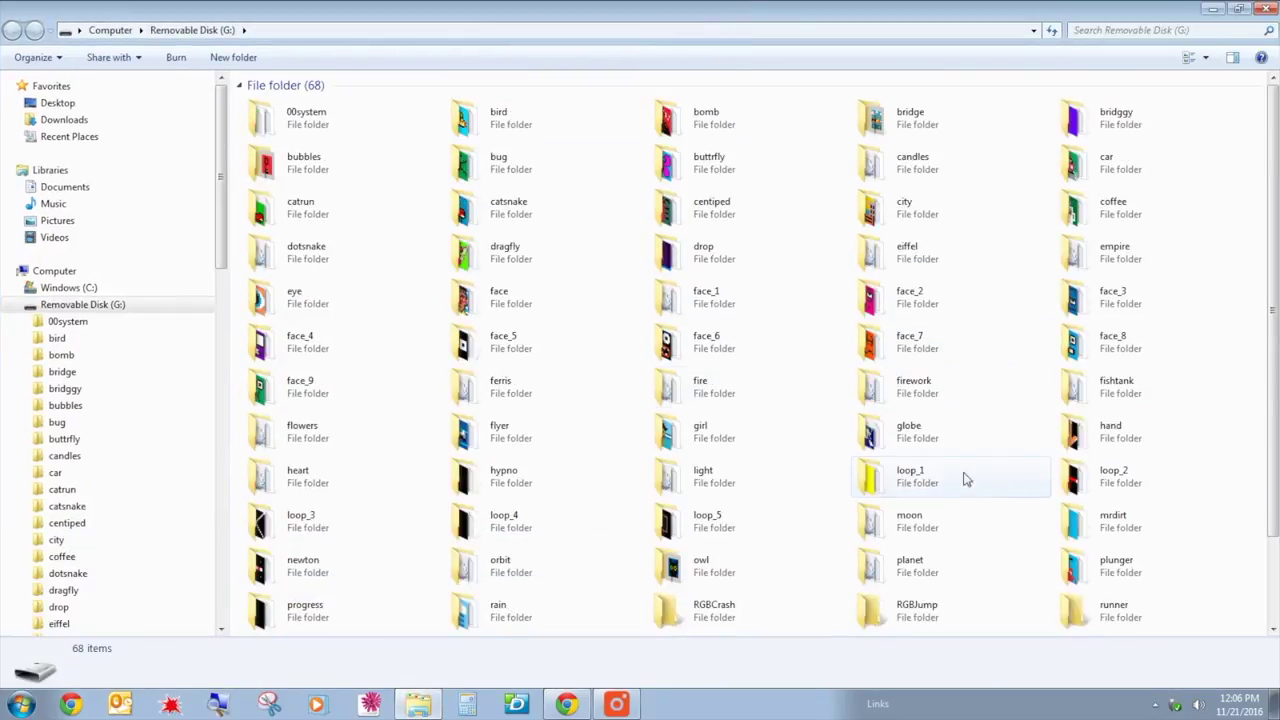
pyautogui.click(1238, 8)
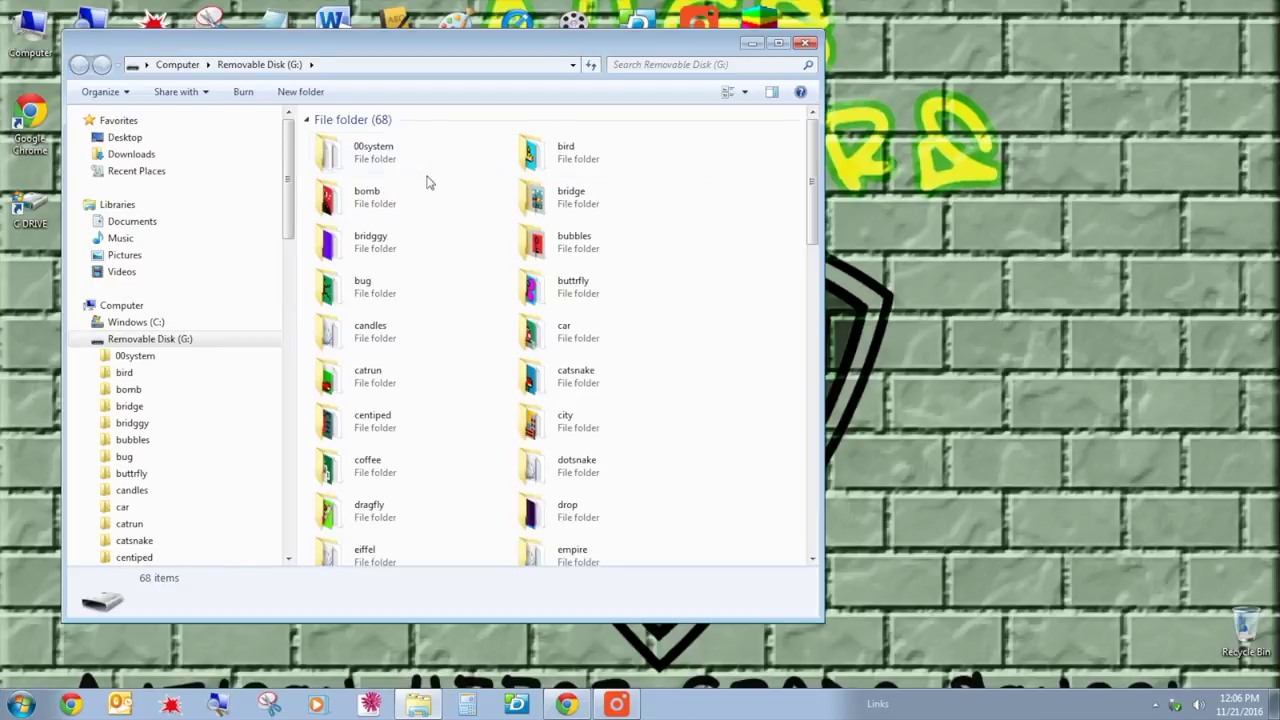
# - Open the 00system folder and browse its 37 bitmap, configuration and subfolder items
pyautogui.click(394, 168)
pyautogui.doubleClick(394, 170)
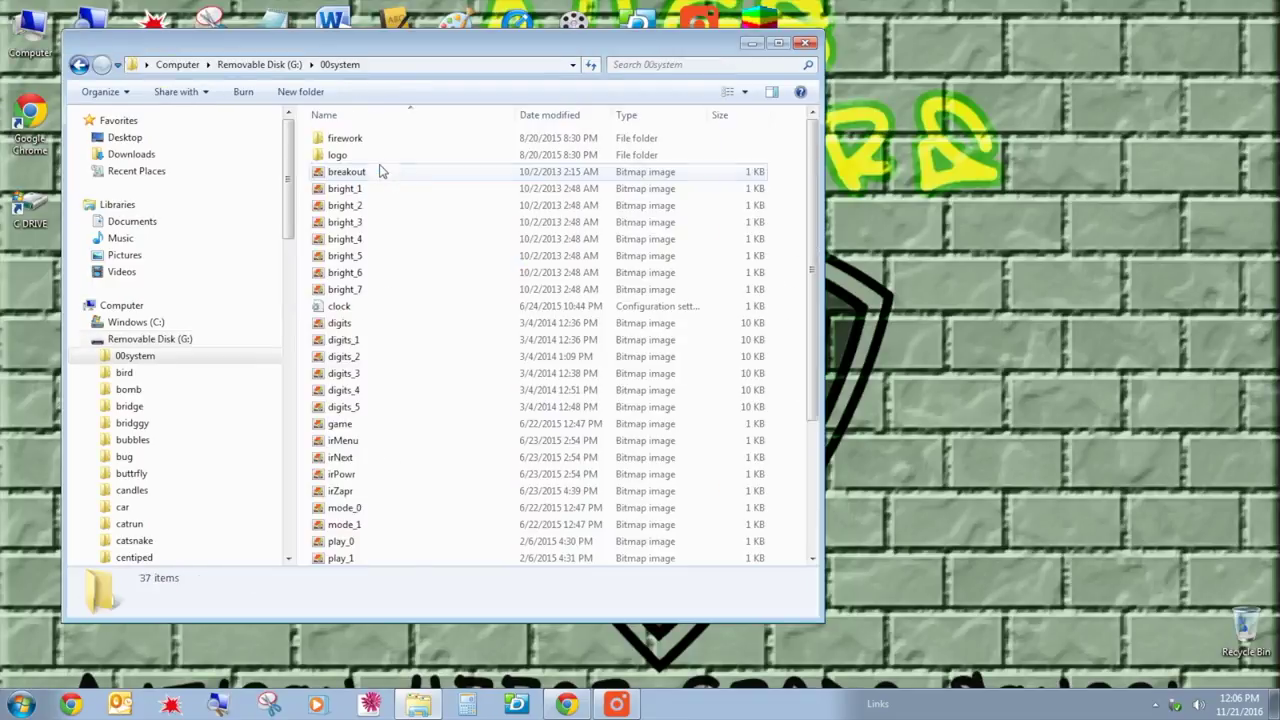
pyautogui.scroll(-4, 610, 320)
pyautogui.scroll(4, 583, 406)
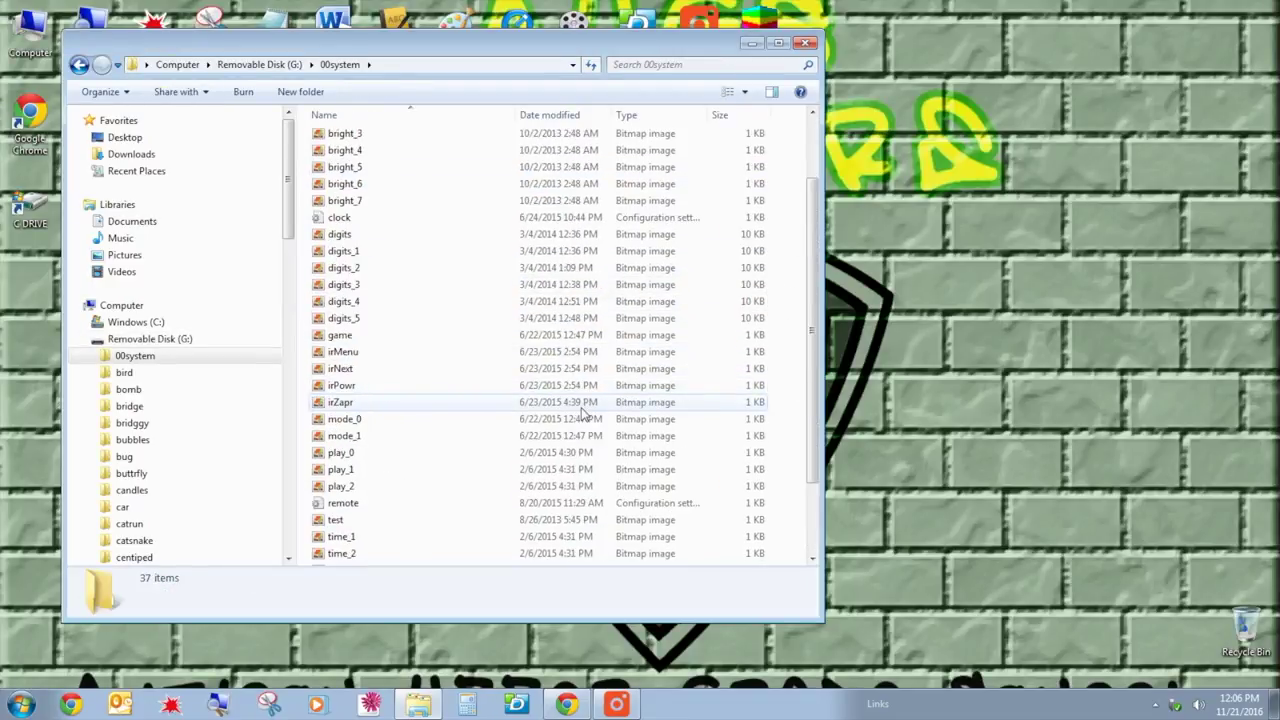
pyautogui.scroll(-4, 436, 200)
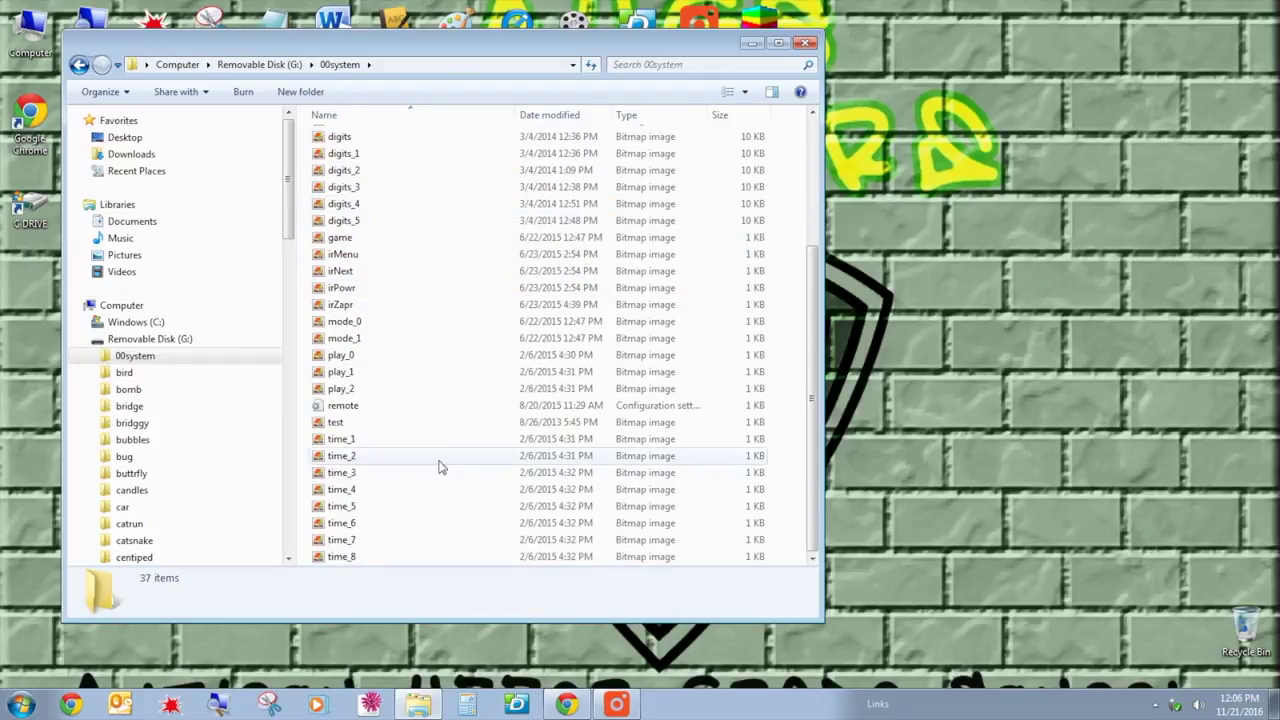
pyautogui.scroll(4, 446, 500)
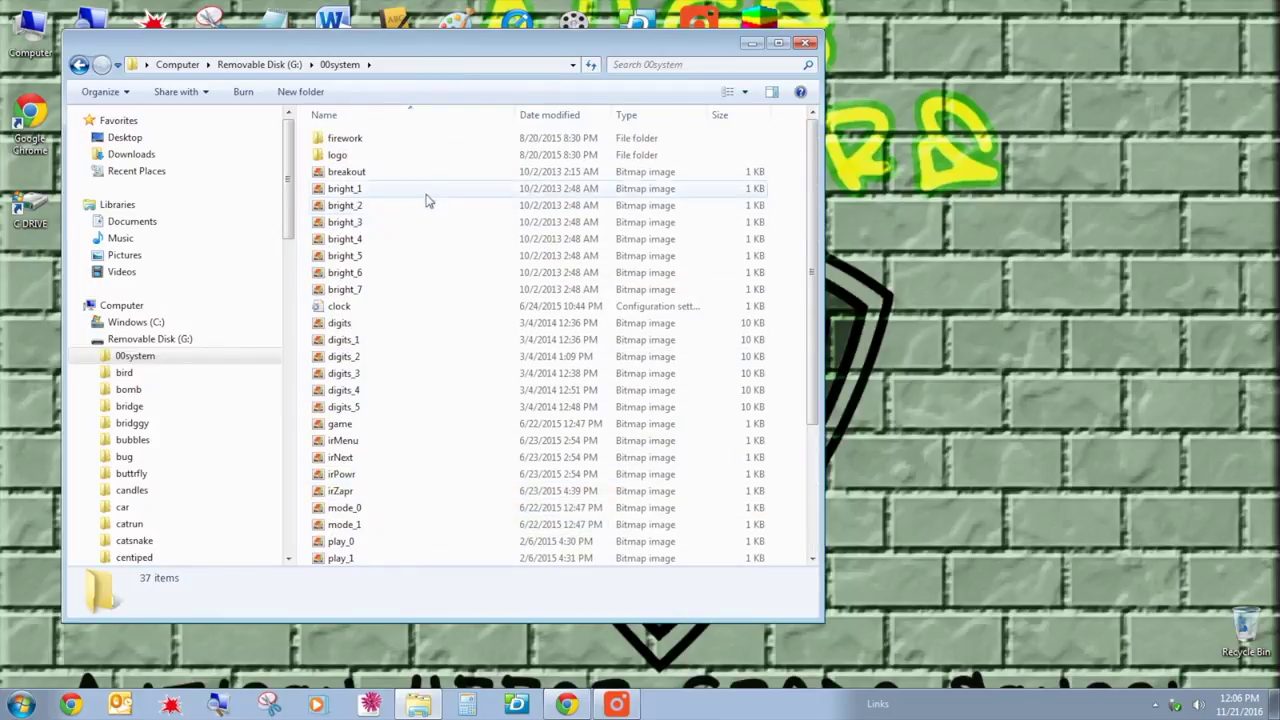
pyautogui.scroll(-4, 386, 320)
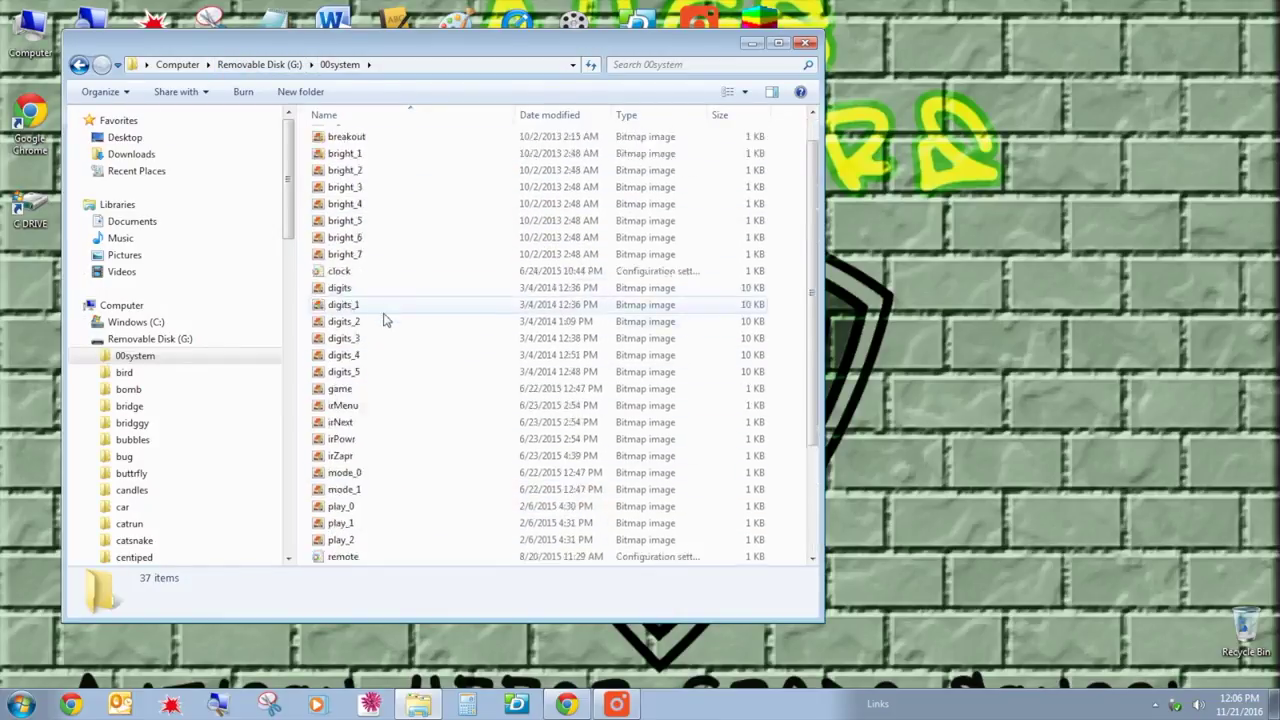
pyautogui.scroll(4, 378, 373)
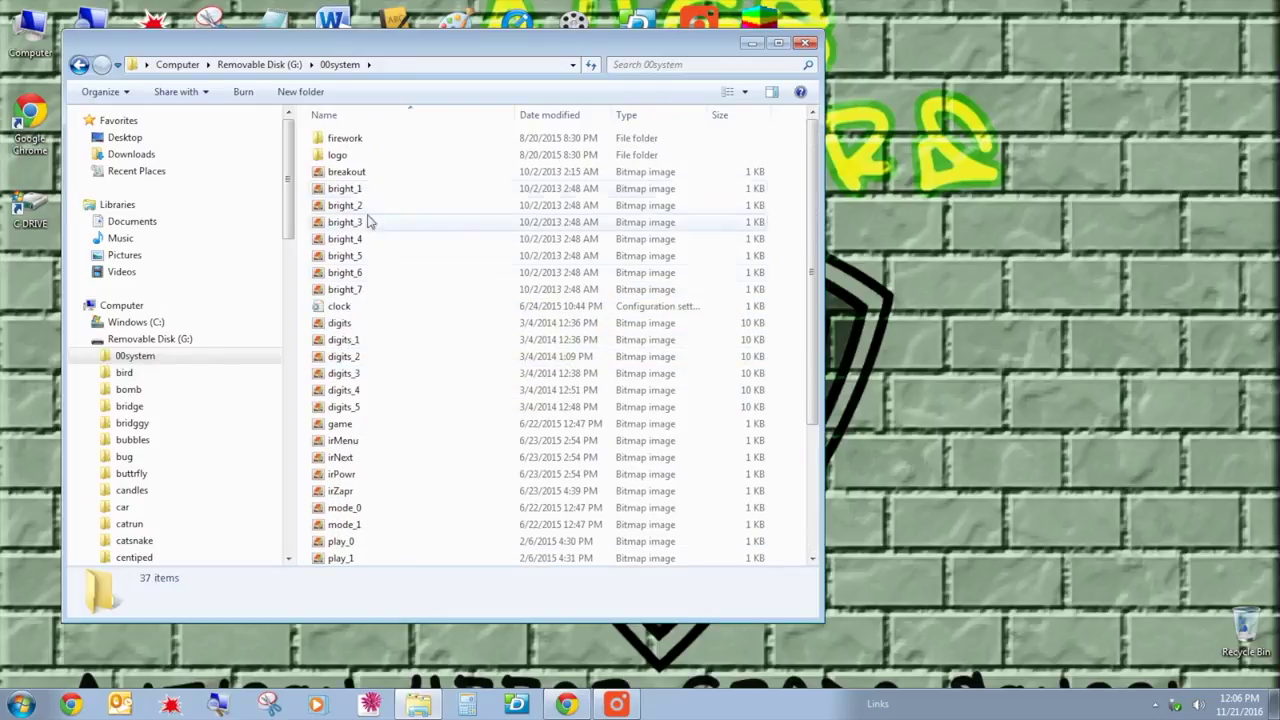
pyautogui.scroll(-2, 434, 231)
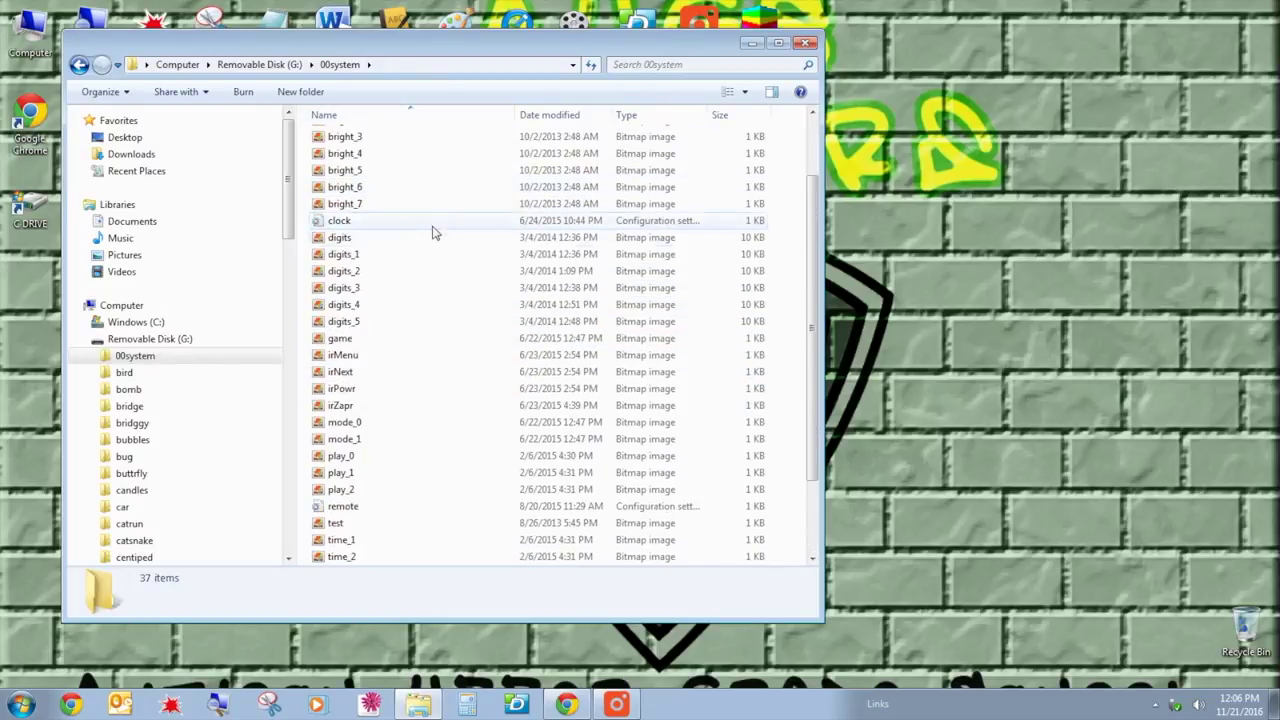
pyautogui.scroll(-1, 391, 235)
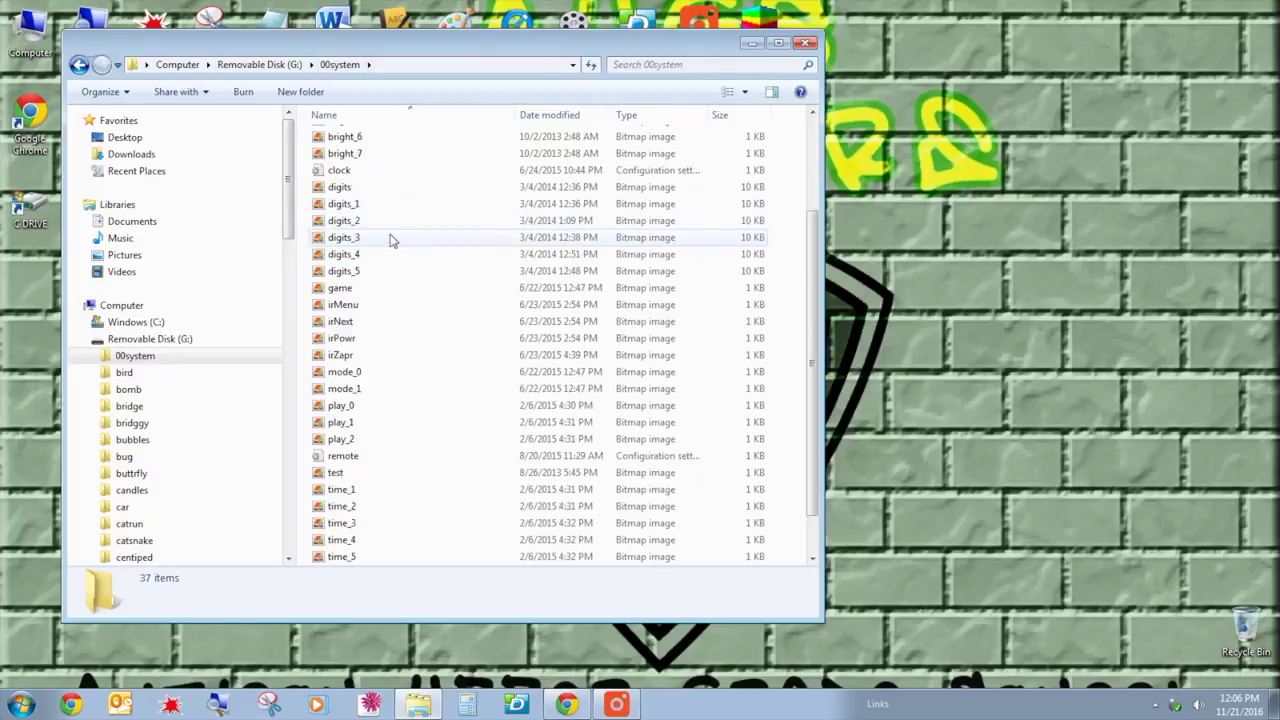
pyautogui.scroll(3, 388, 215)
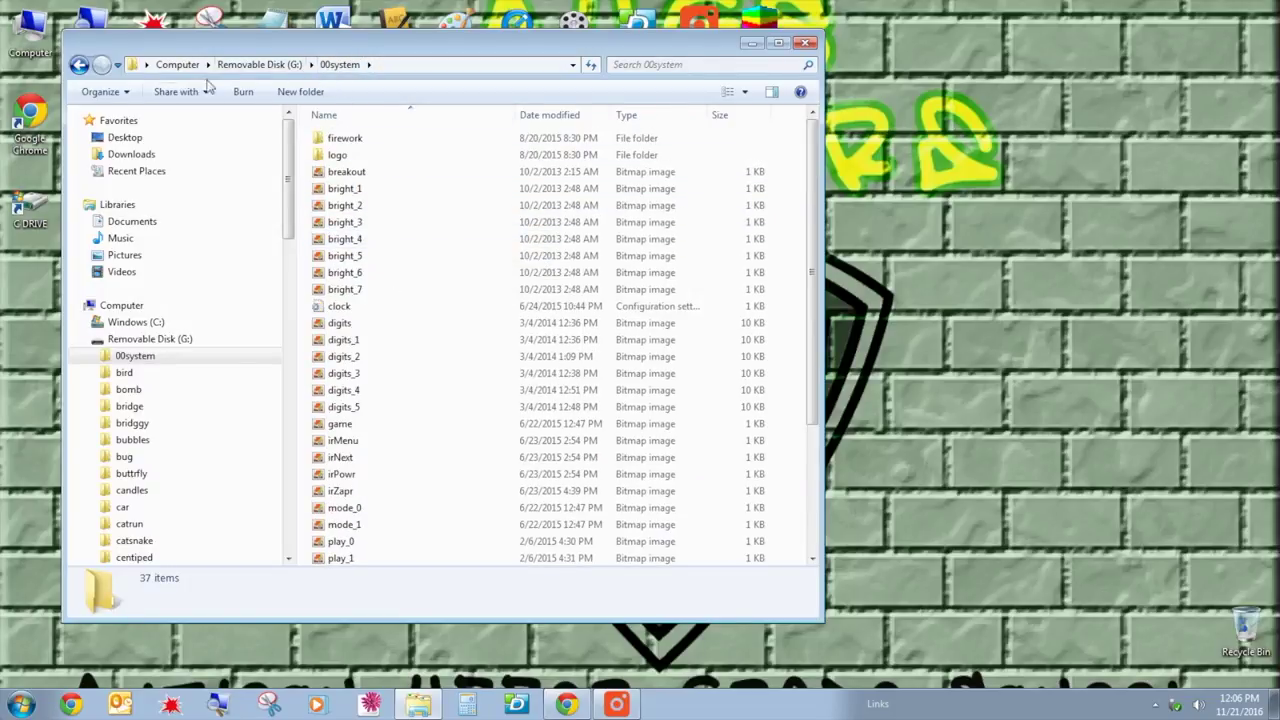
# - Return to the top level of Removable Disk (G:) and open the bird folder
pyautogui.click(262, 66)
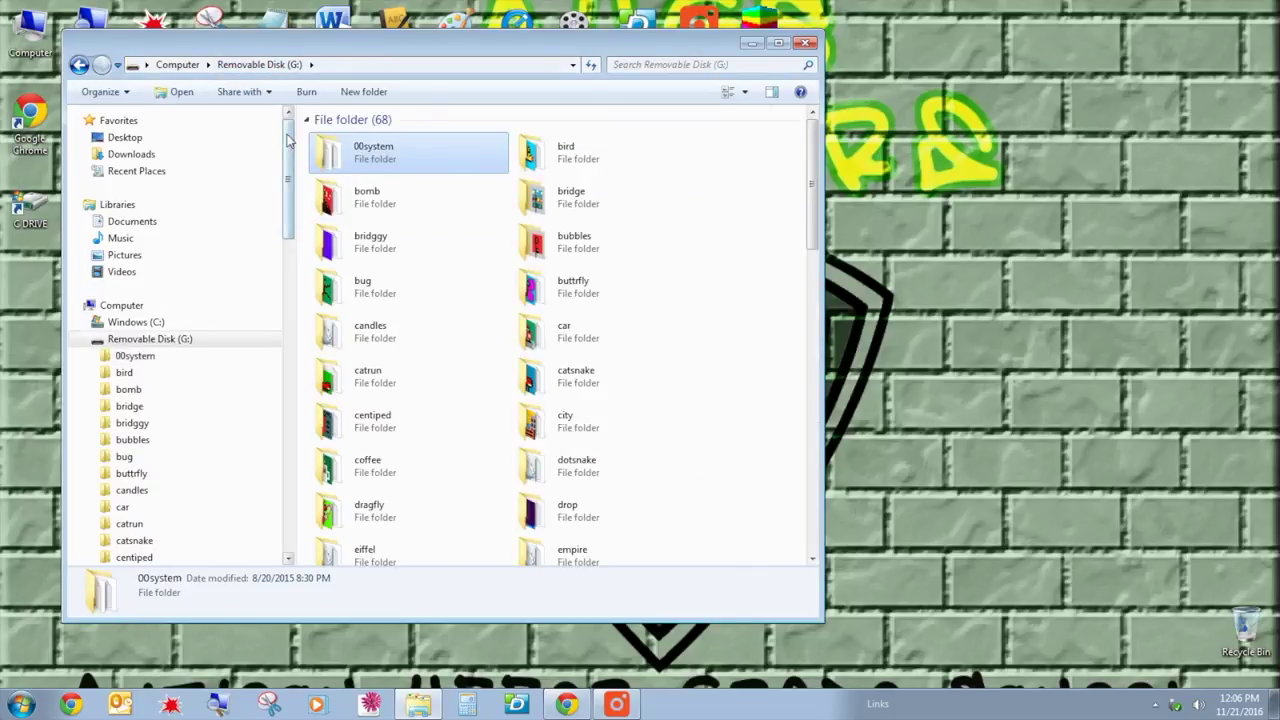
pyautogui.moveTo(417, 39); pyautogui.dragTo(381, 35)
pyautogui.scroll(-5, 625, 320)
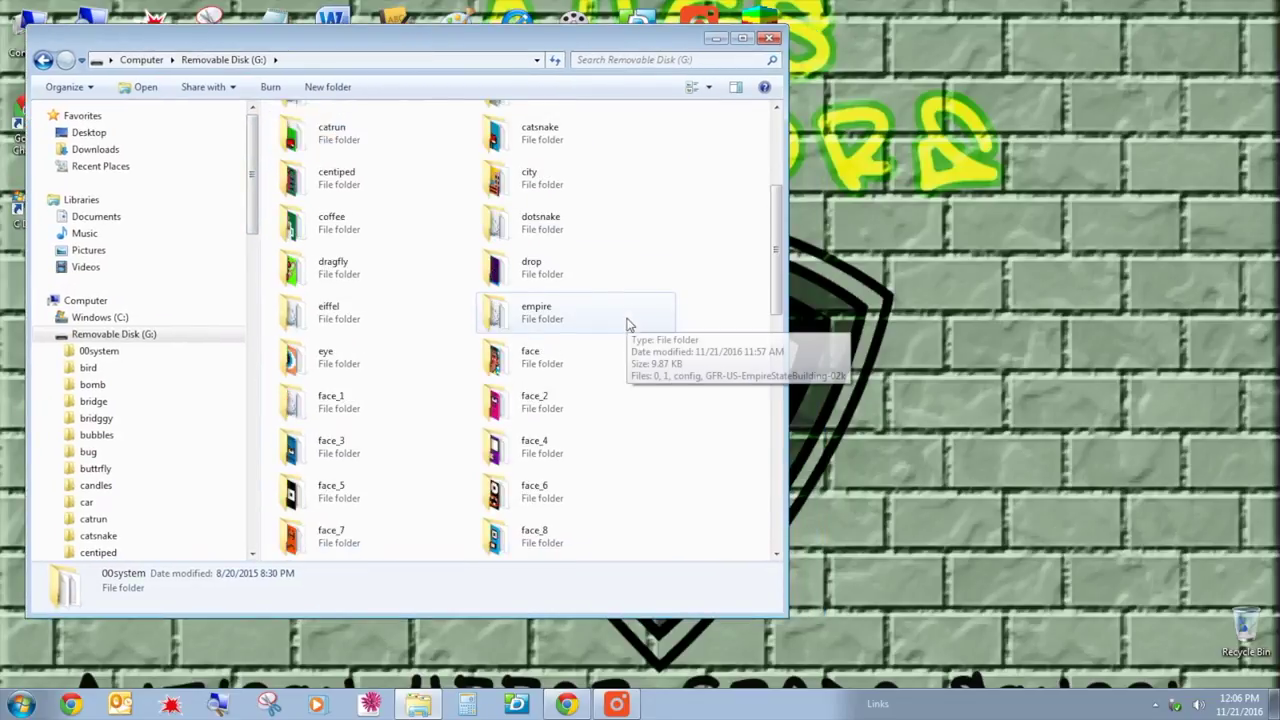
pyautogui.scroll(-5, 625, 335)
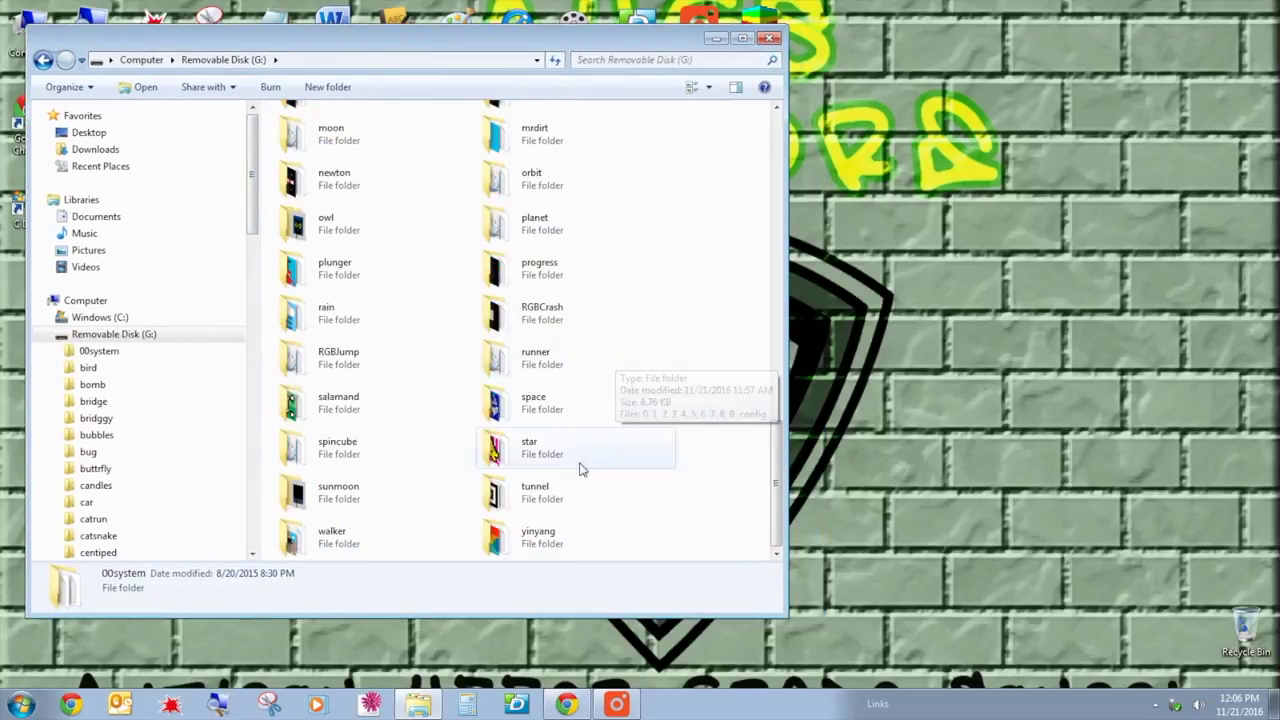
pyautogui.scroll(10, 578, 460)
pyautogui.doubleClick(531, 160)
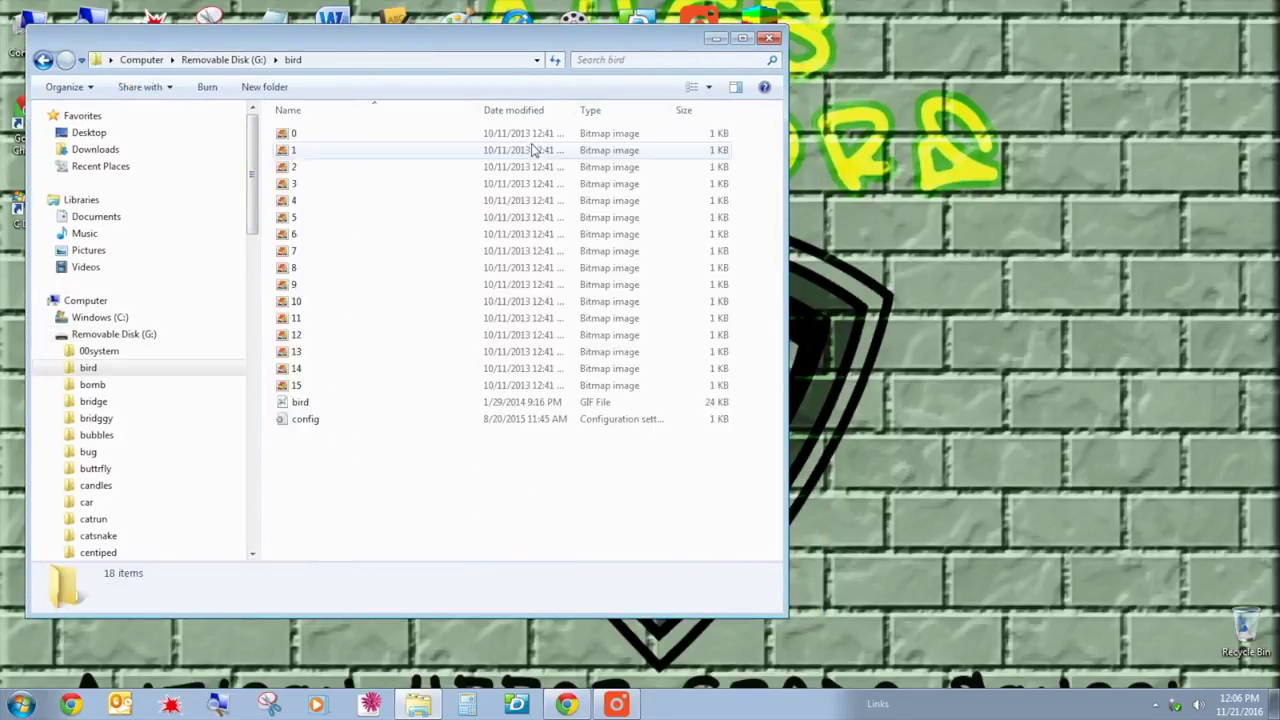
# - View the bird GIF in Windows Photo Viewer, then close the viewer
pyautogui.doubleClick(315, 403)
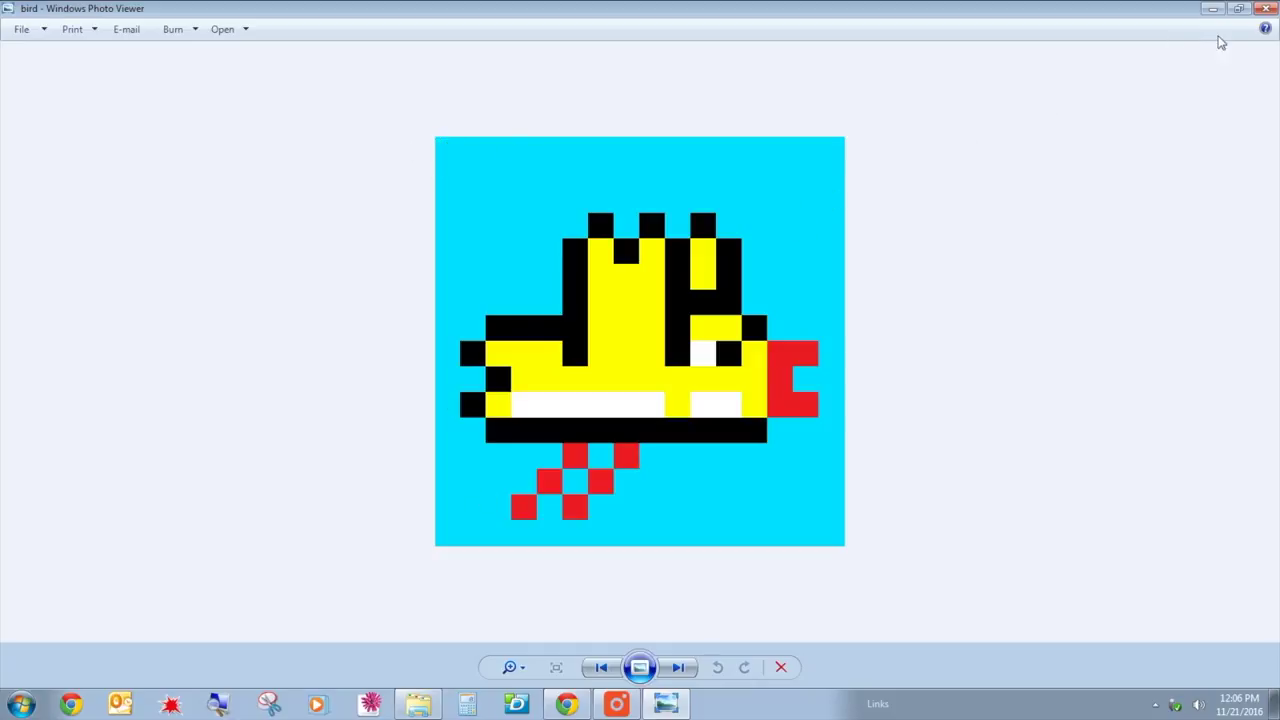
pyautogui.click(1266, 8)
# - Try selections in the bird folder: config, bird GIF, then bitmap frames 0 through 15
pyautogui.click(336, 424)
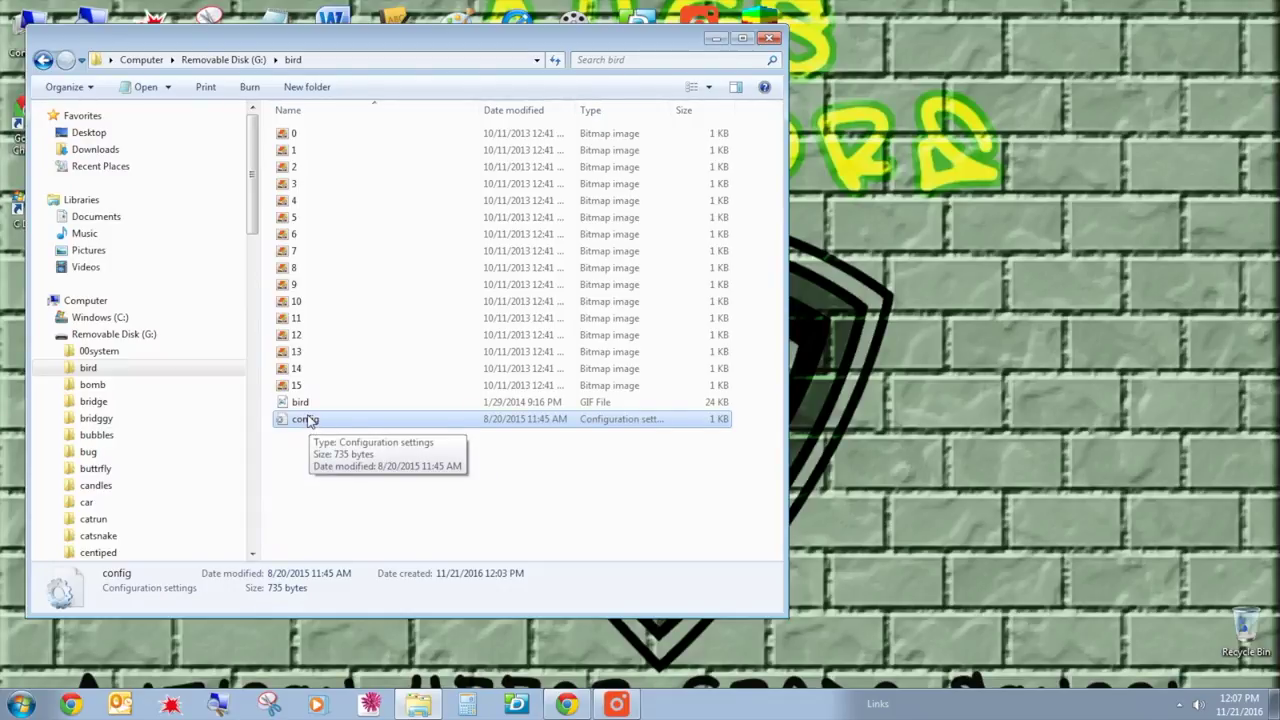
pyautogui.keyDown('shift'); pyautogui.click(301, 401); pyautogui.keyUp('shift')
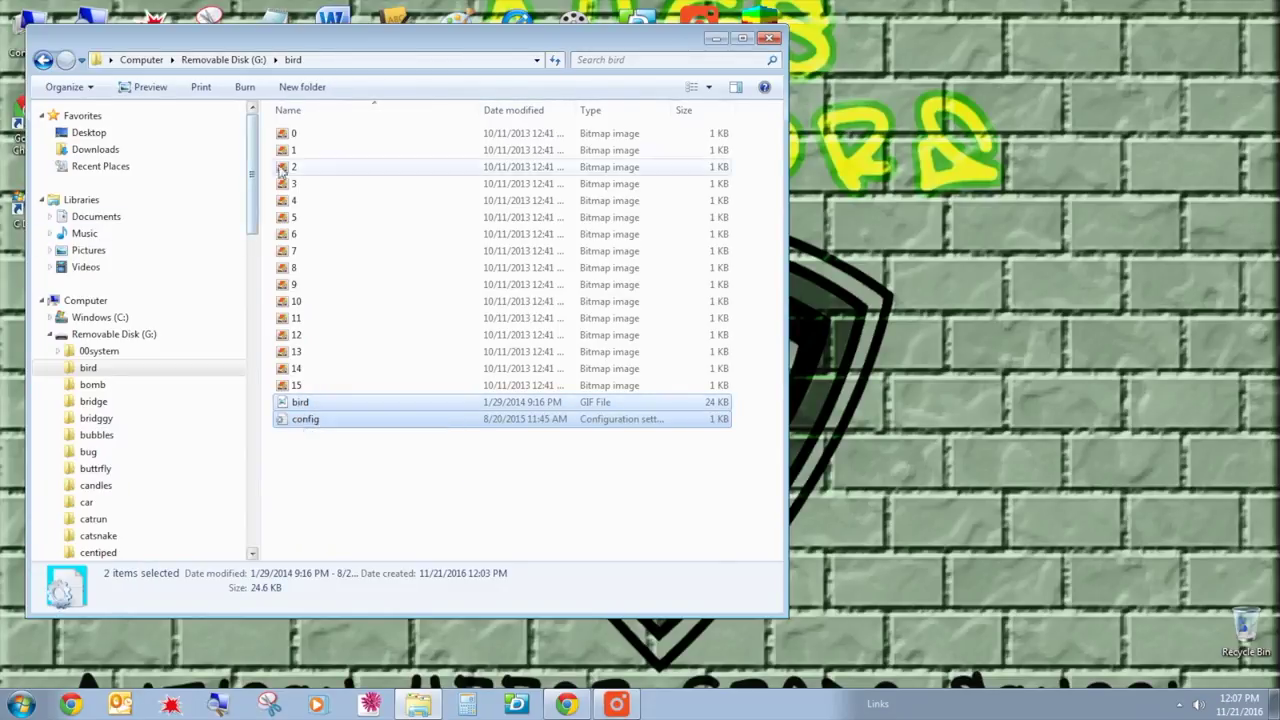
pyautogui.click(294, 134)
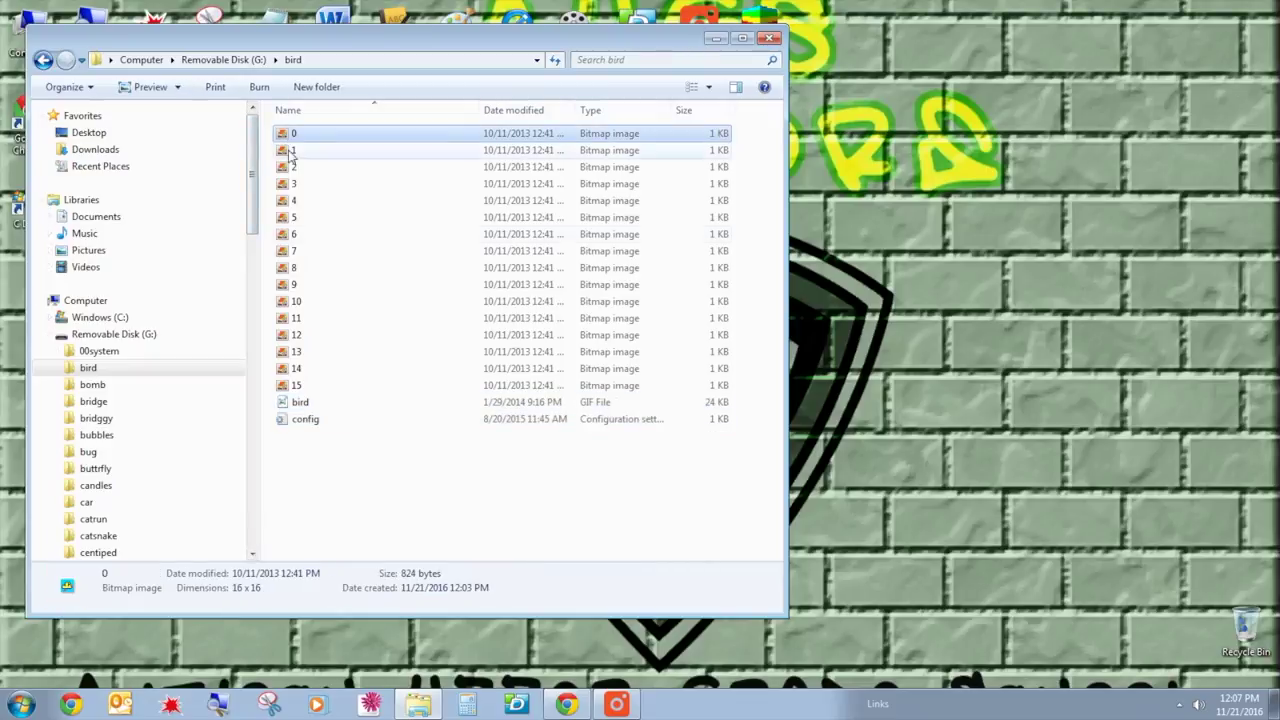
pyautogui.keyDown('shift'); pyautogui.click(297, 387); pyautogui.keyUp('shift')
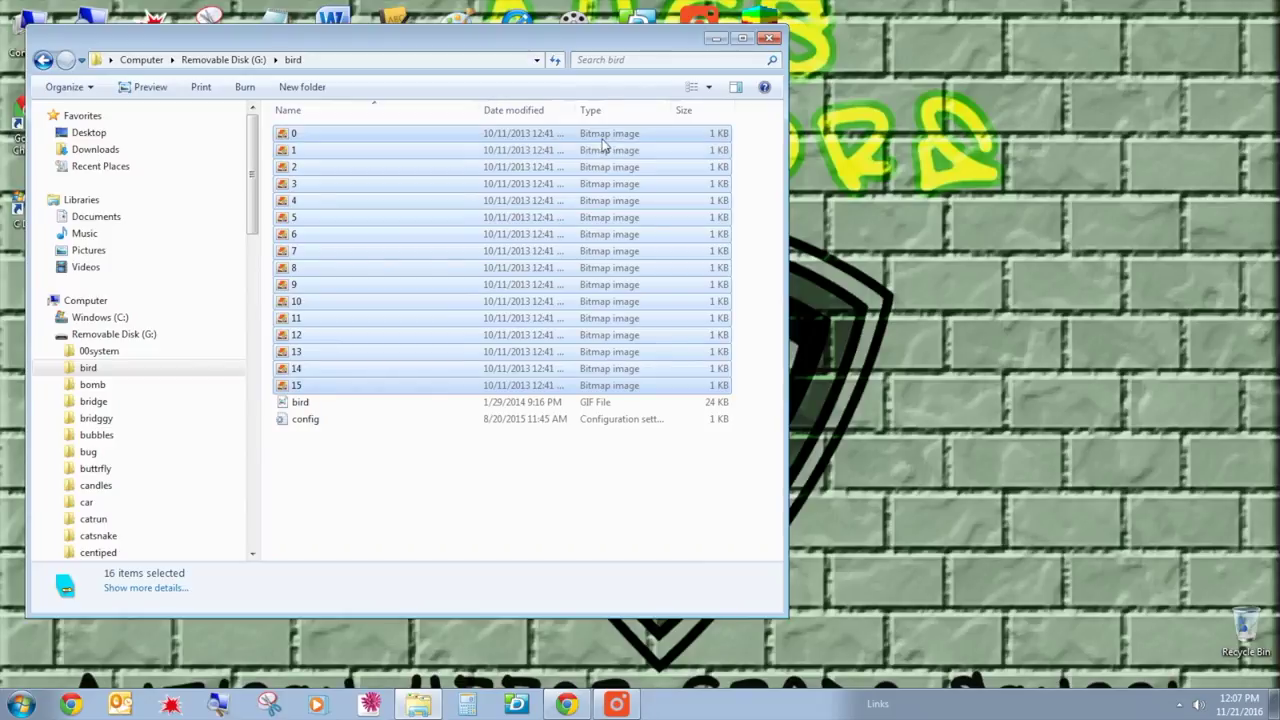
pyautogui.click(303, 138)
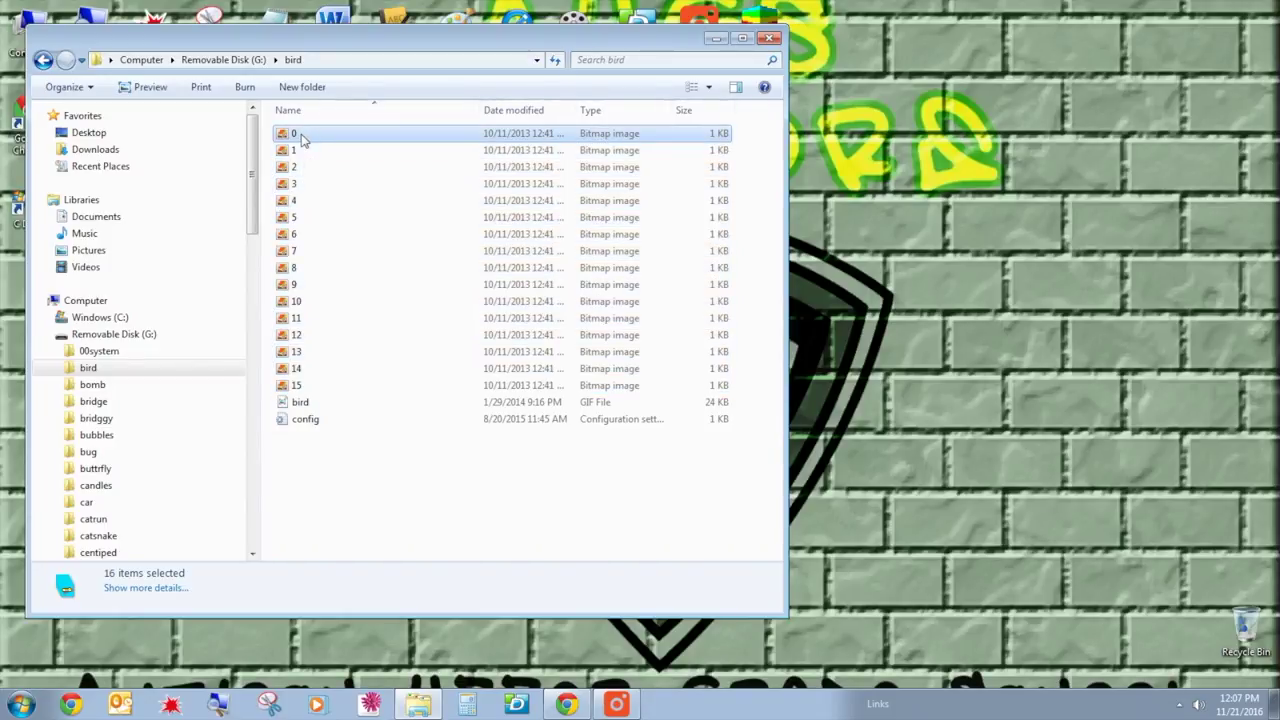
pyautogui.click(296, 387)
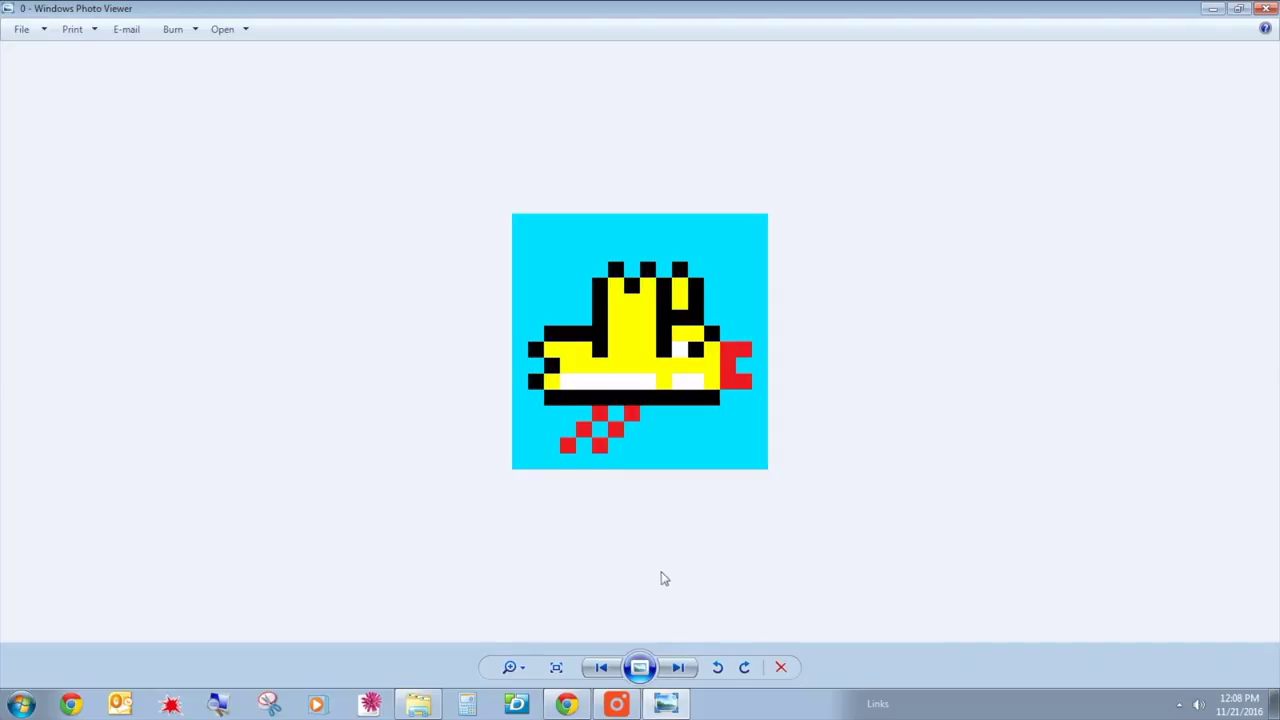
pyautogui.click(678, 667)
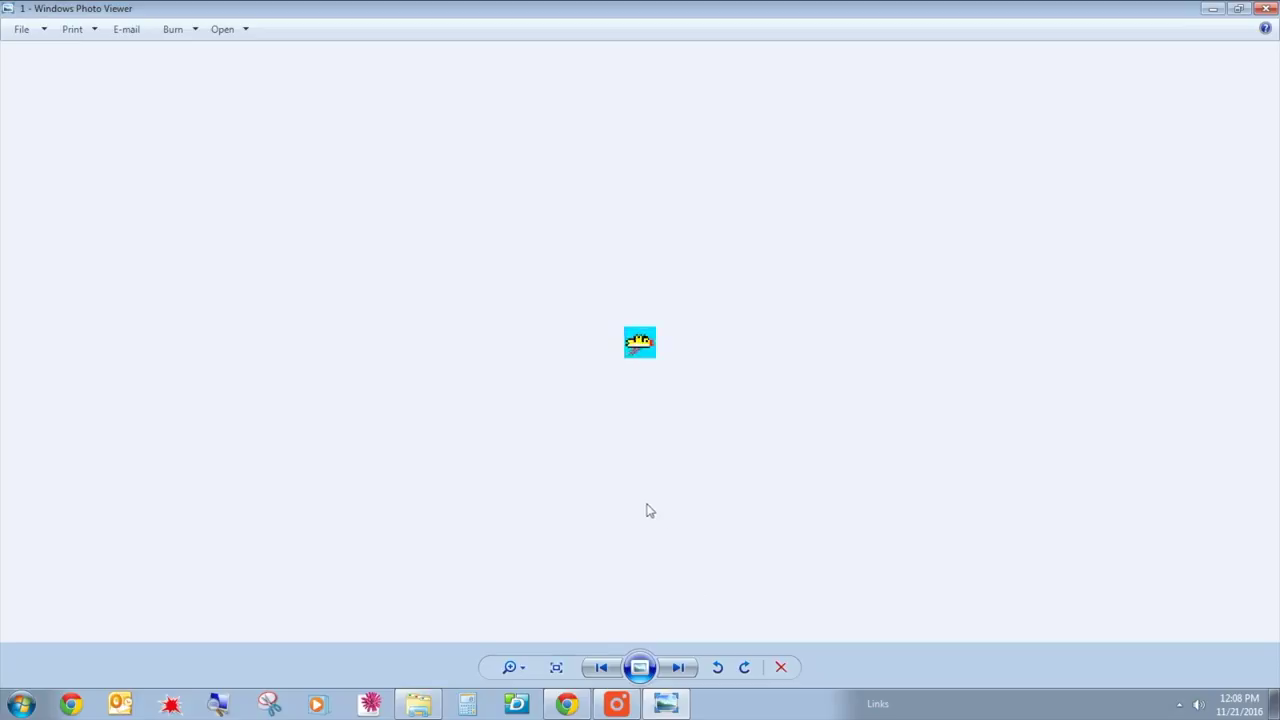
pyautogui.click(688, 668)
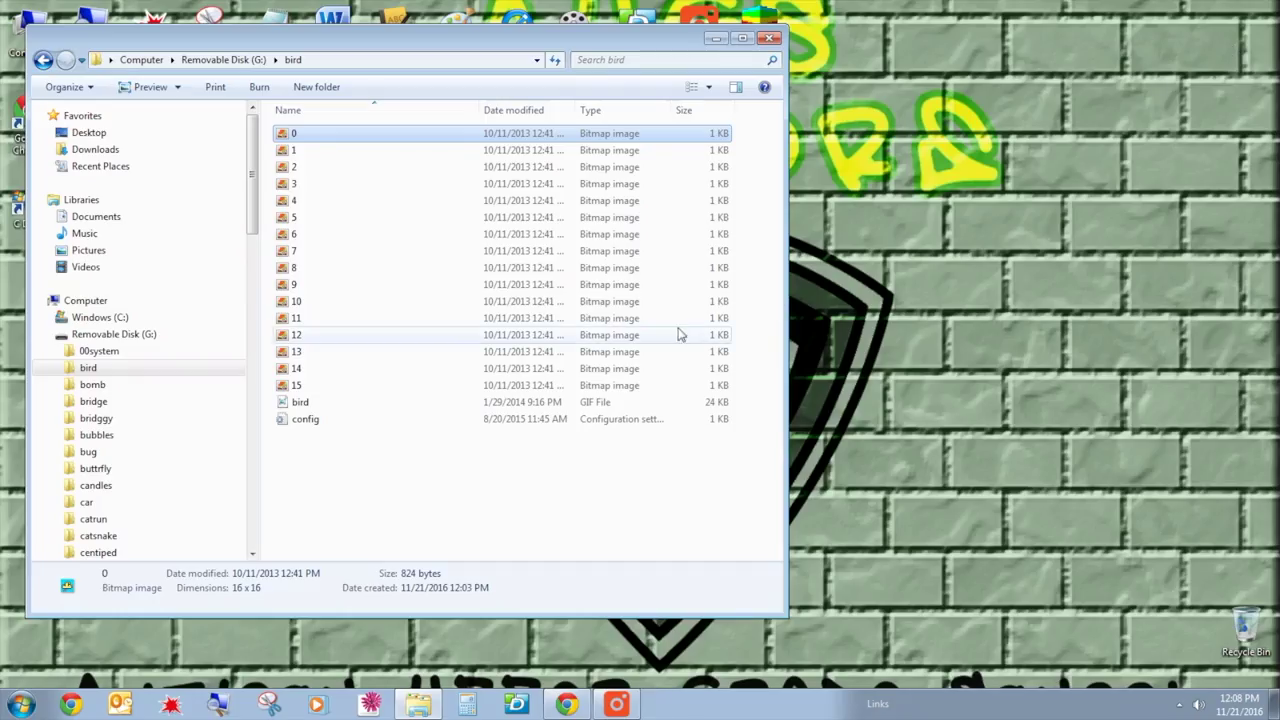
# - Go back to the top level of Removable Disk (G:) and scroll through its 68 folders
pyautogui.click(43, 60)
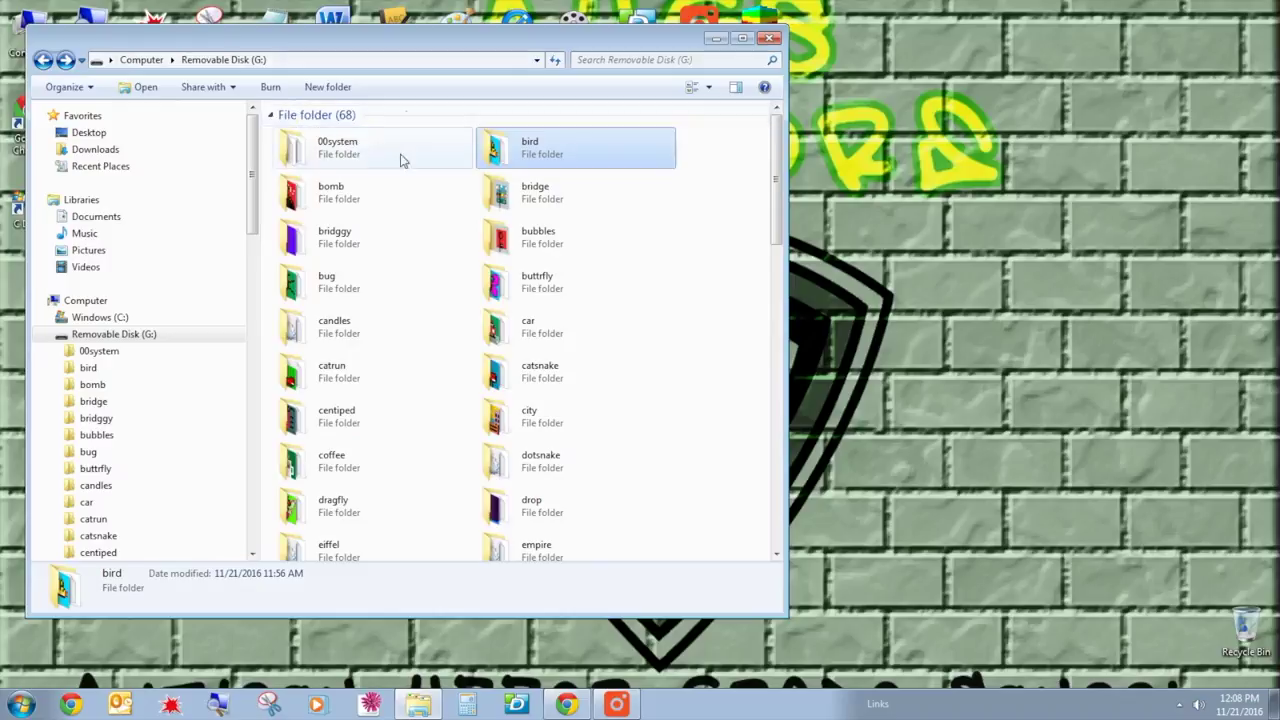
pyautogui.scroll(-3, 742, 260)
pyautogui.scroll(-5, 720, 330)
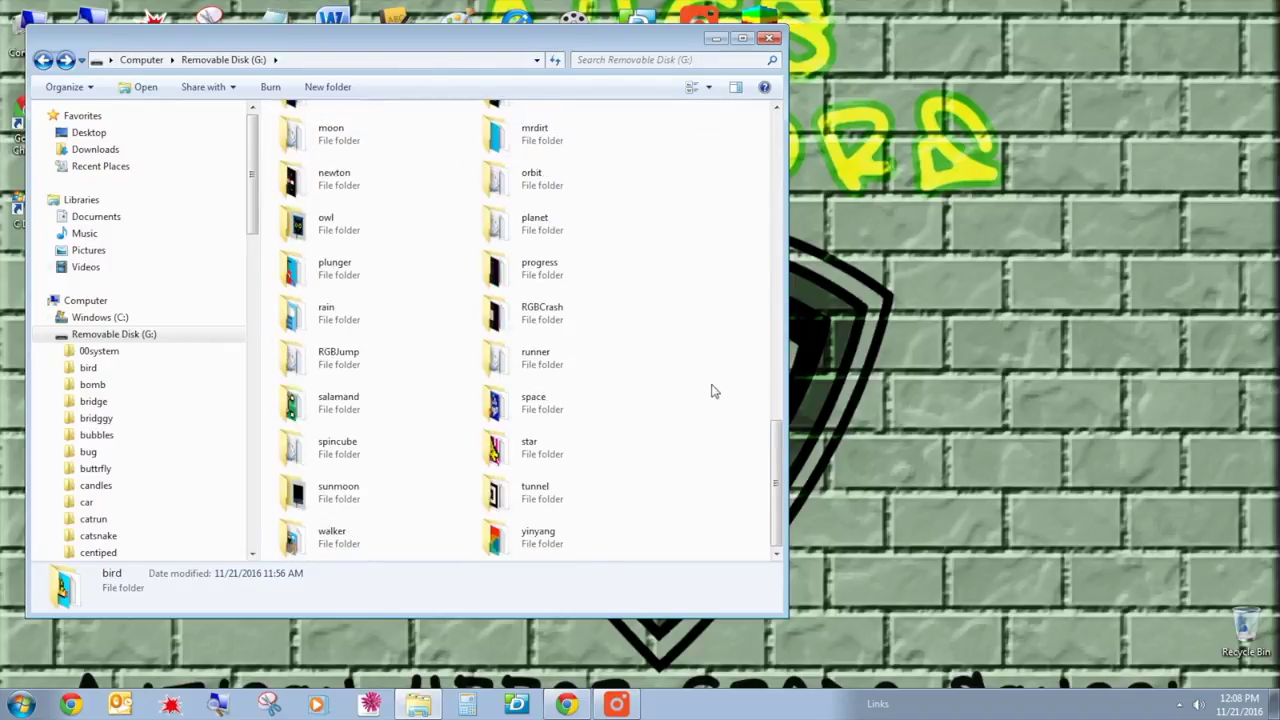
pyautogui.scroll(10, 690, 393)
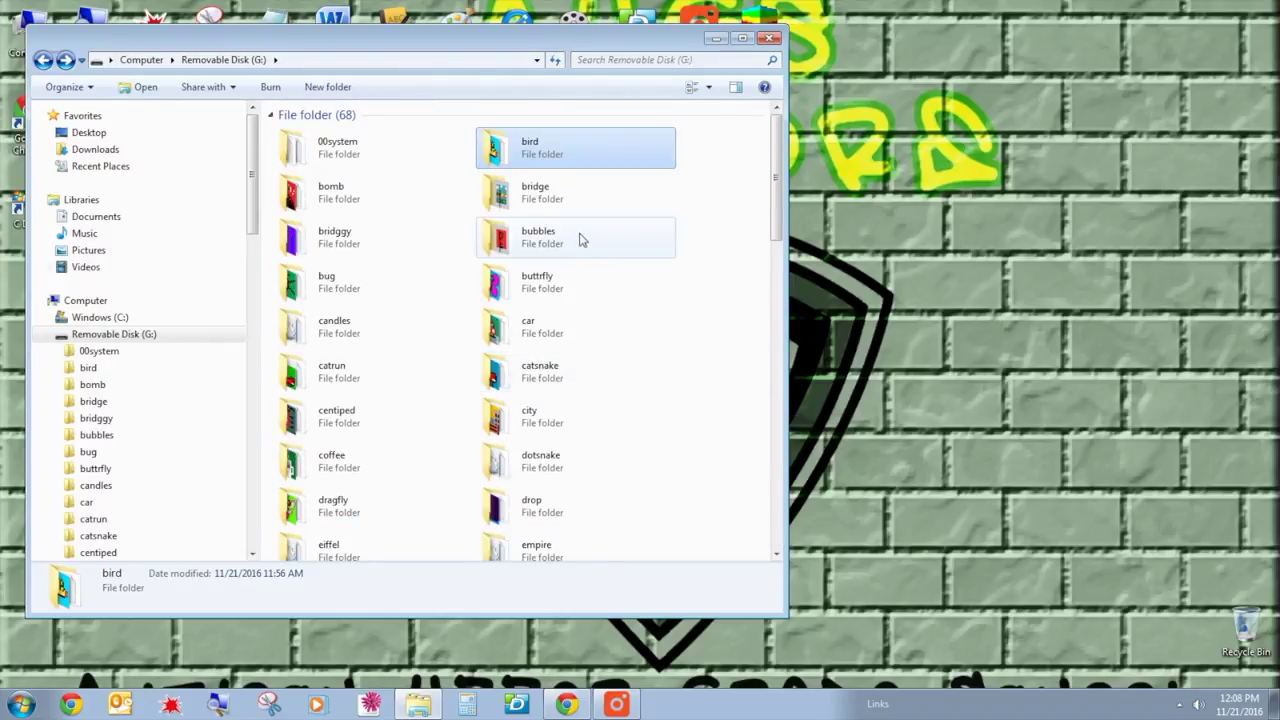
pyautogui.scroll(-10, 565, 290)
pyautogui.scroll(3, 560, 350)
pyautogui.scroll(10, 557, 345)
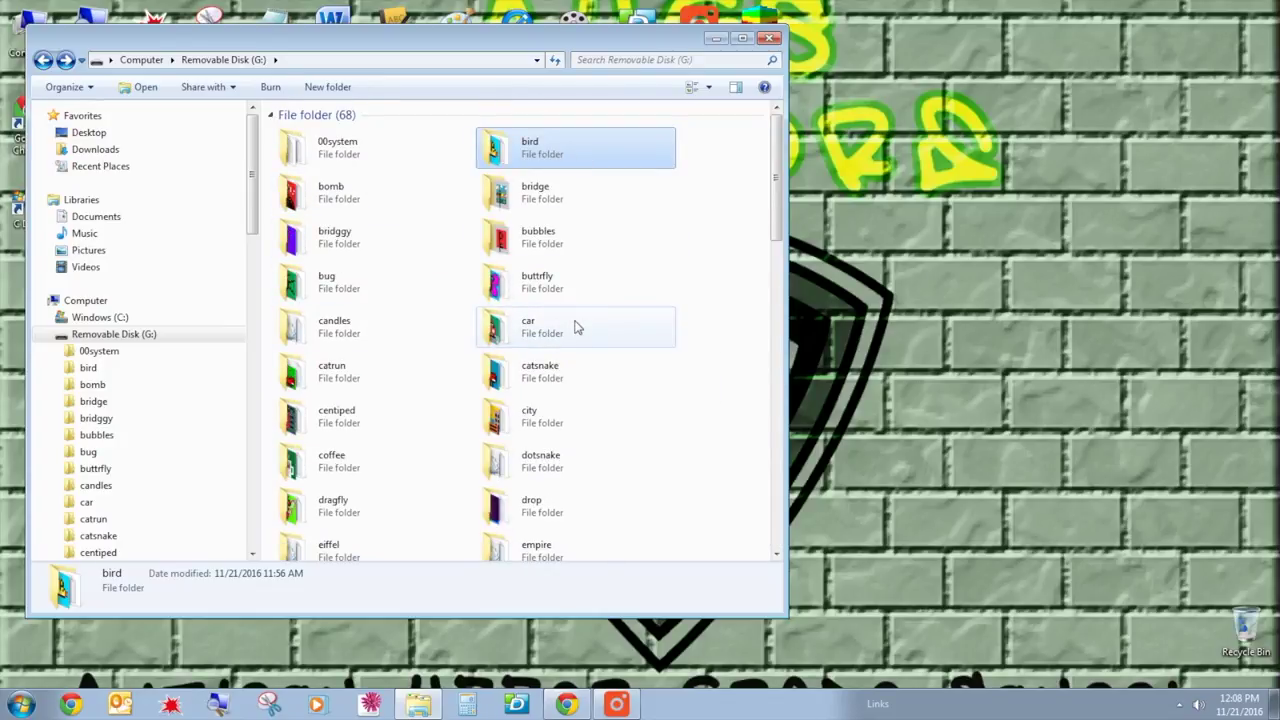
pyautogui.scroll(-10, 629, 306)
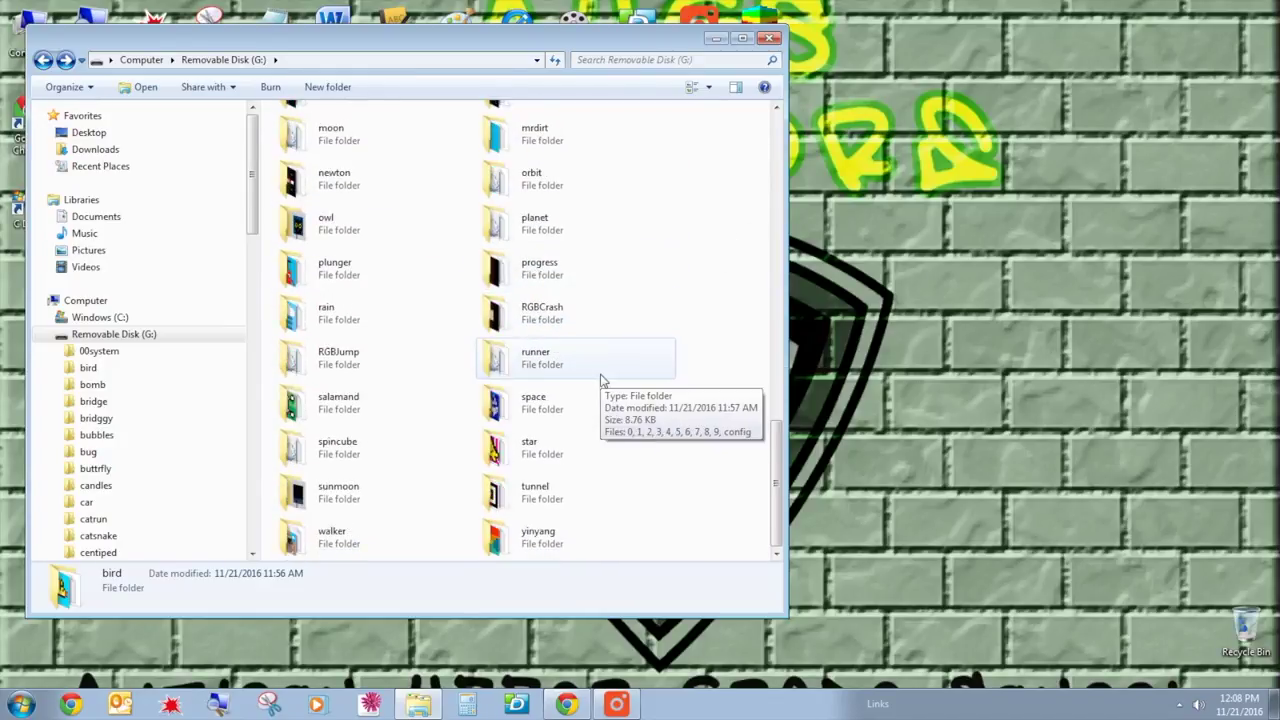
pyautogui.scroll(10, 603, 378)
# - Create a new folder named eBoys on the desktop
pyautogui.rightClick(1006, 322)
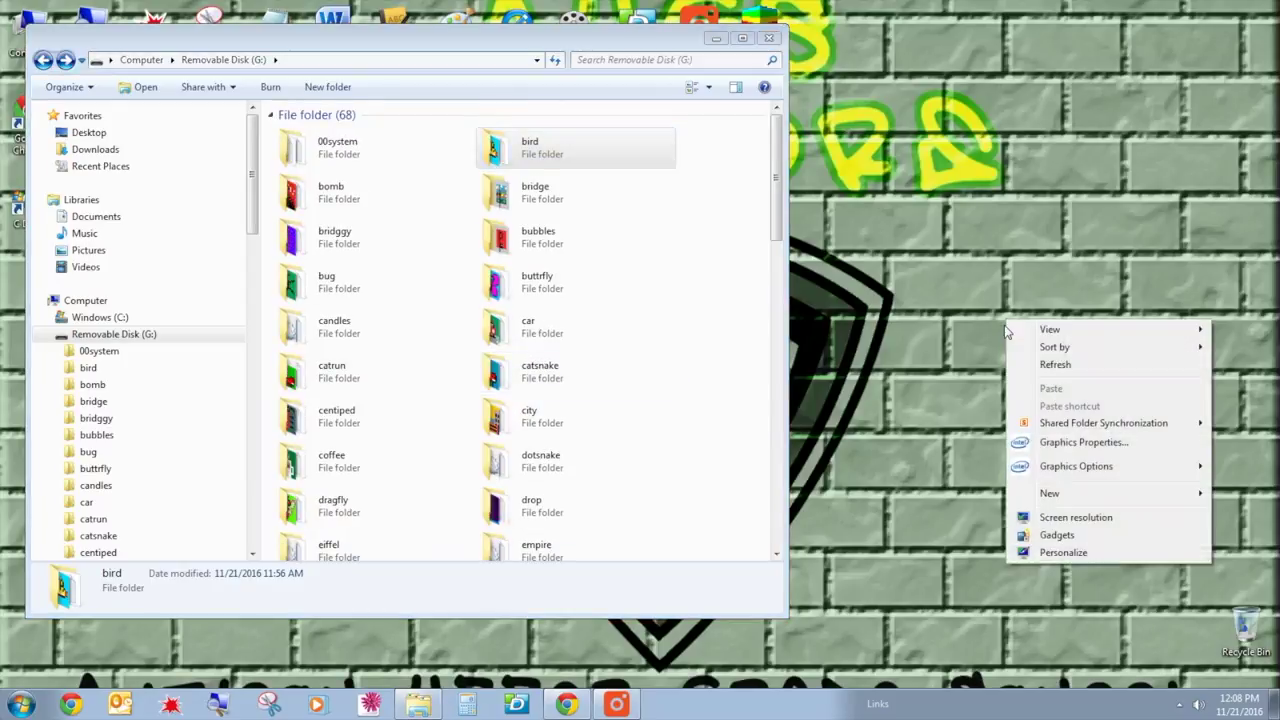
pyautogui.rightClick(932, 268)
pyautogui.moveTo(978, 430)
pyautogui.click(868, 435)
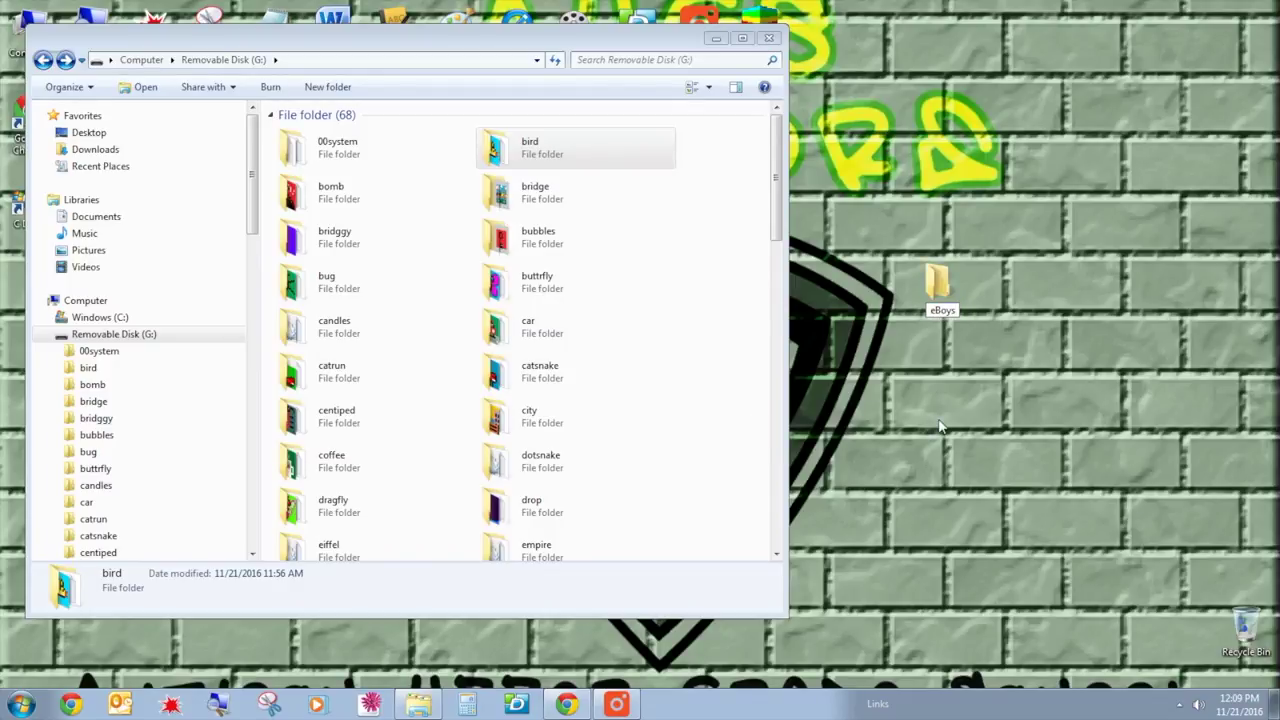
pyautogui.press('Return')
# - Open eBoys, move its window to the right, and bring the G: drive window forward
pyautogui.doubleClick(937, 285)
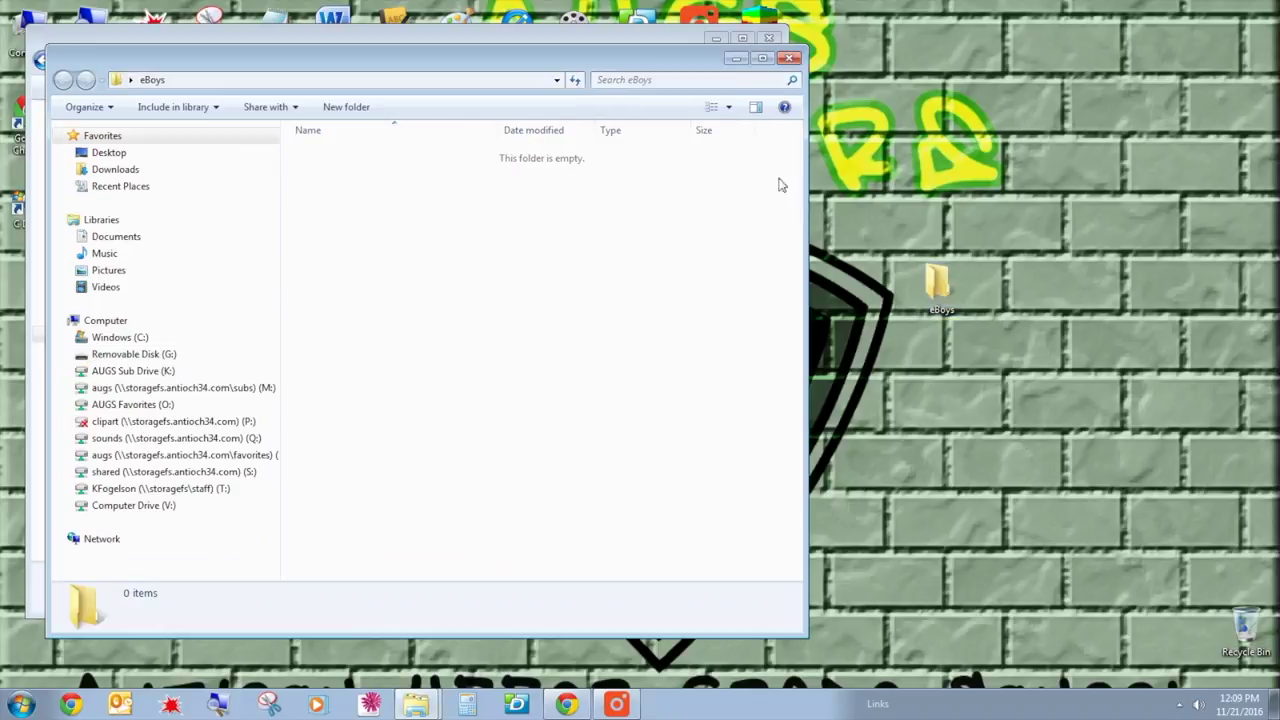
pyautogui.moveTo(633, 70); pyautogui.dragTo(1173, 163)
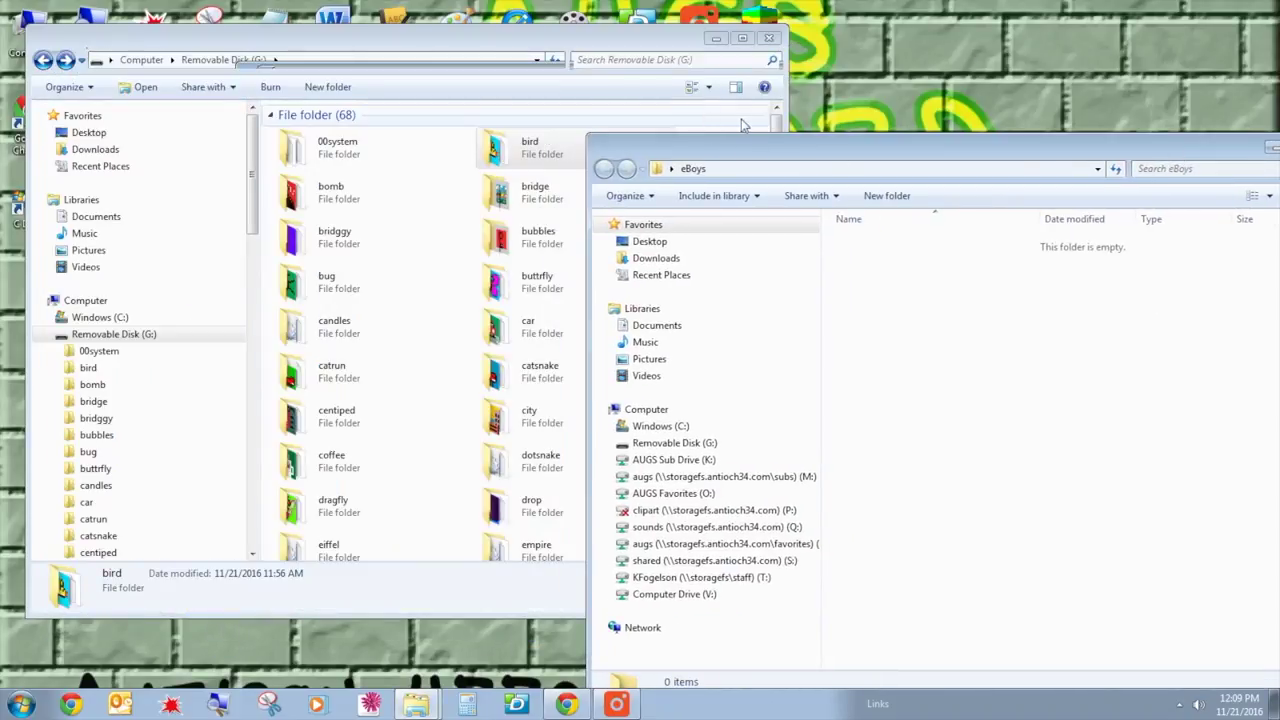
pyautogui.click(779, 122)
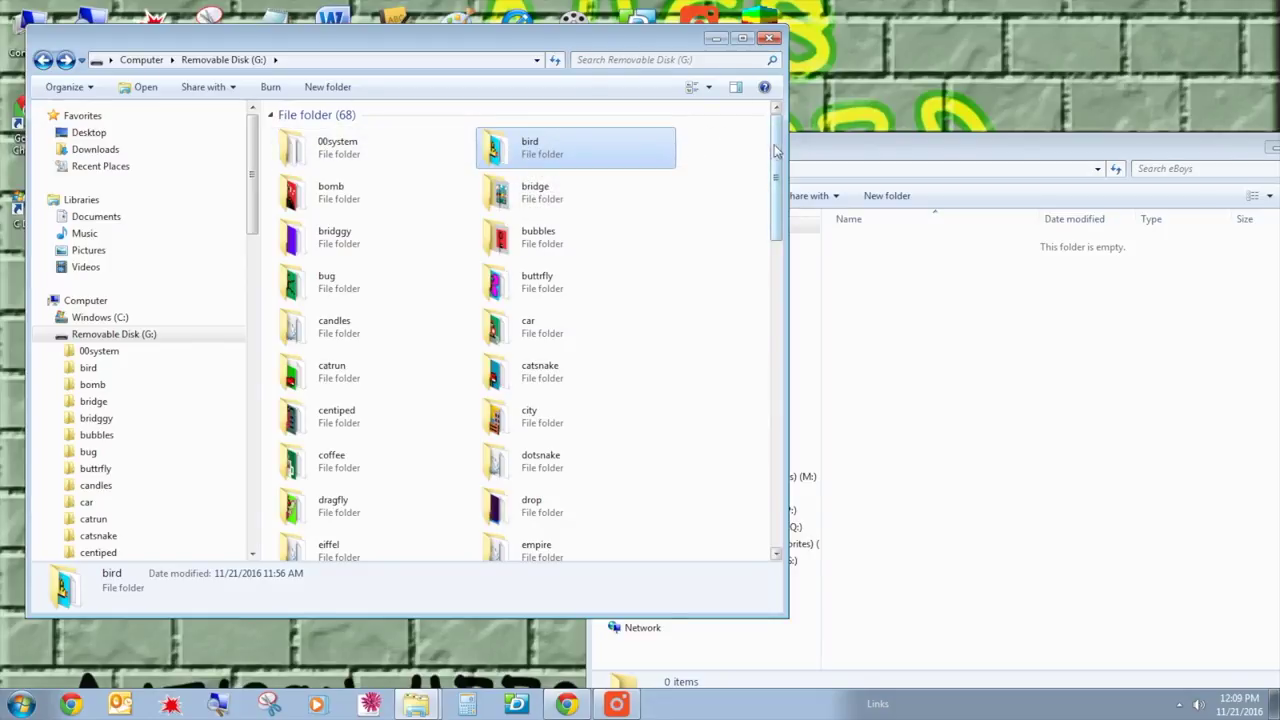
# - Cut all 67 animation folders except 00system from G: and paste them into eBoys
pyautogui.click(777, 554)
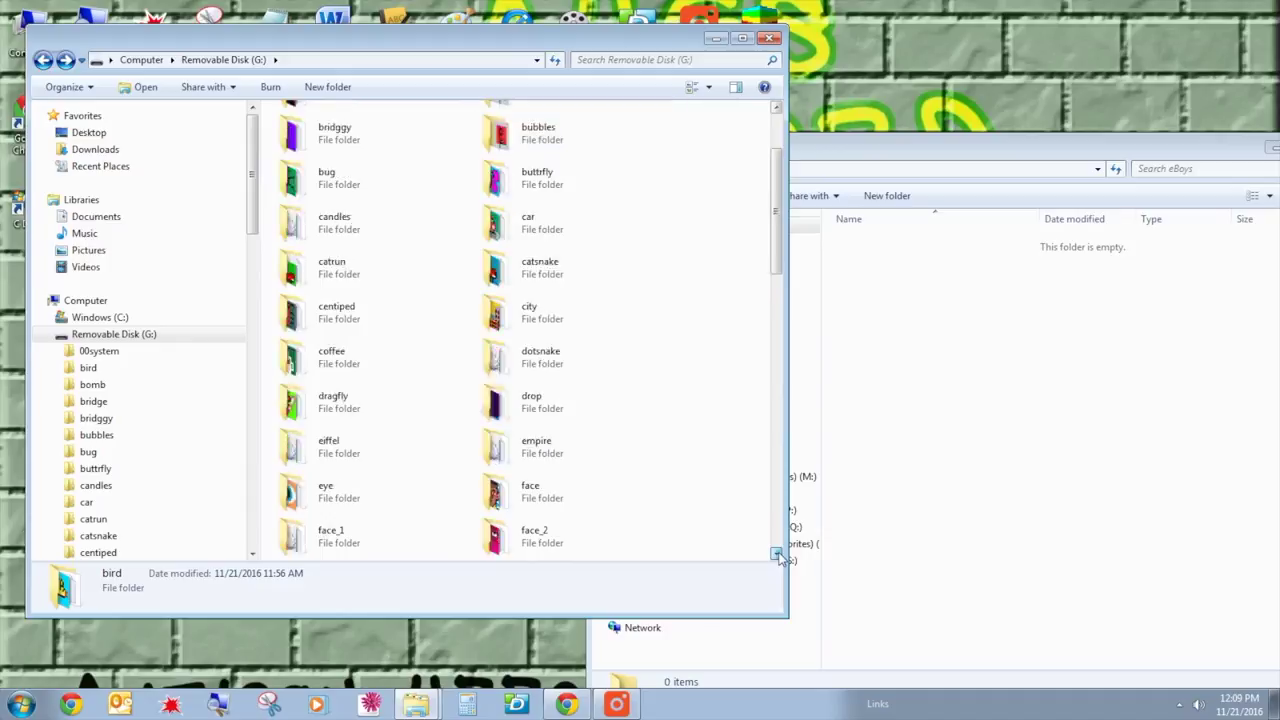
pyautogui.moveTo(777, 554); pyautogui.dragTo(777, 554)
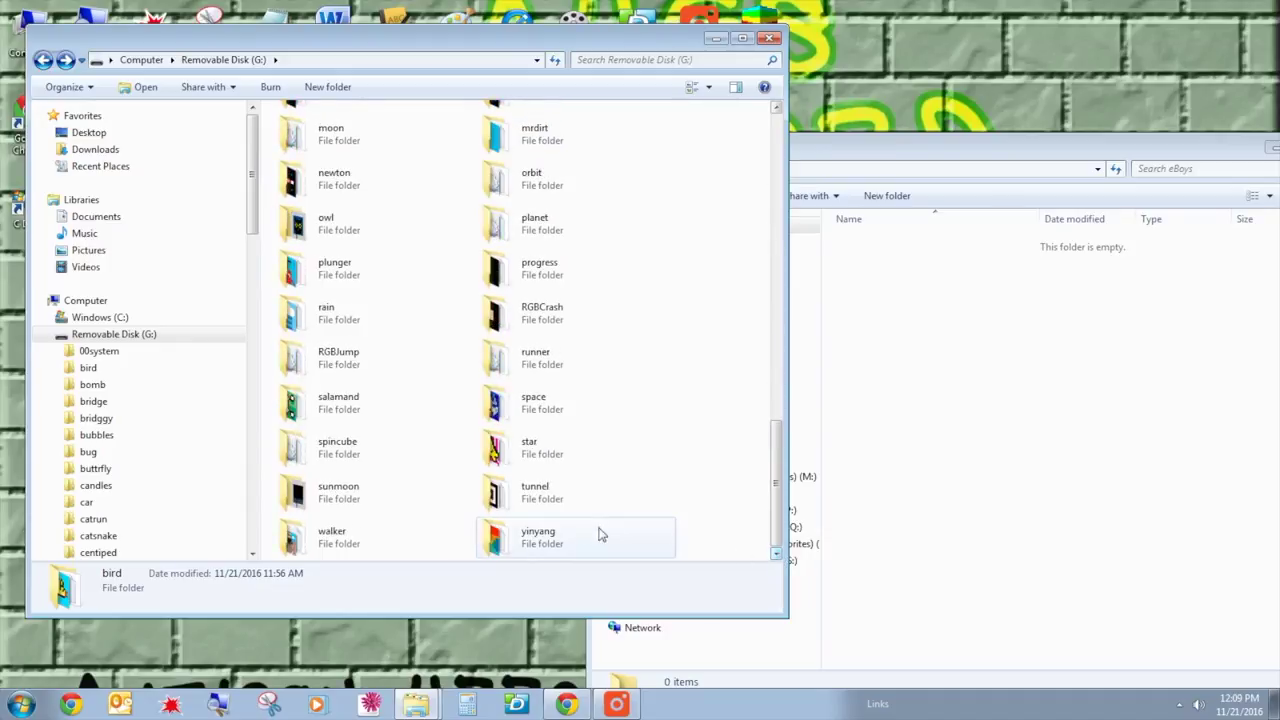
pyautogui.hotkey('ctrl', 'a')
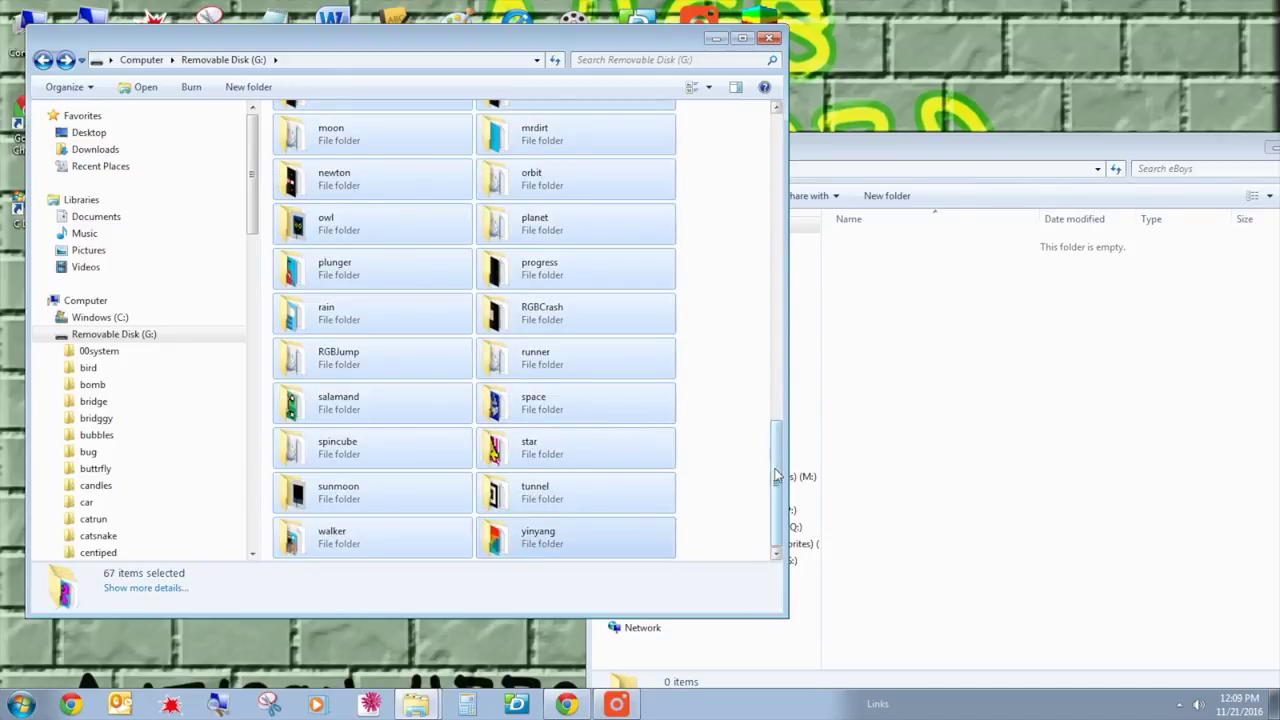
pyautogui.scroll(15, 640, 460)
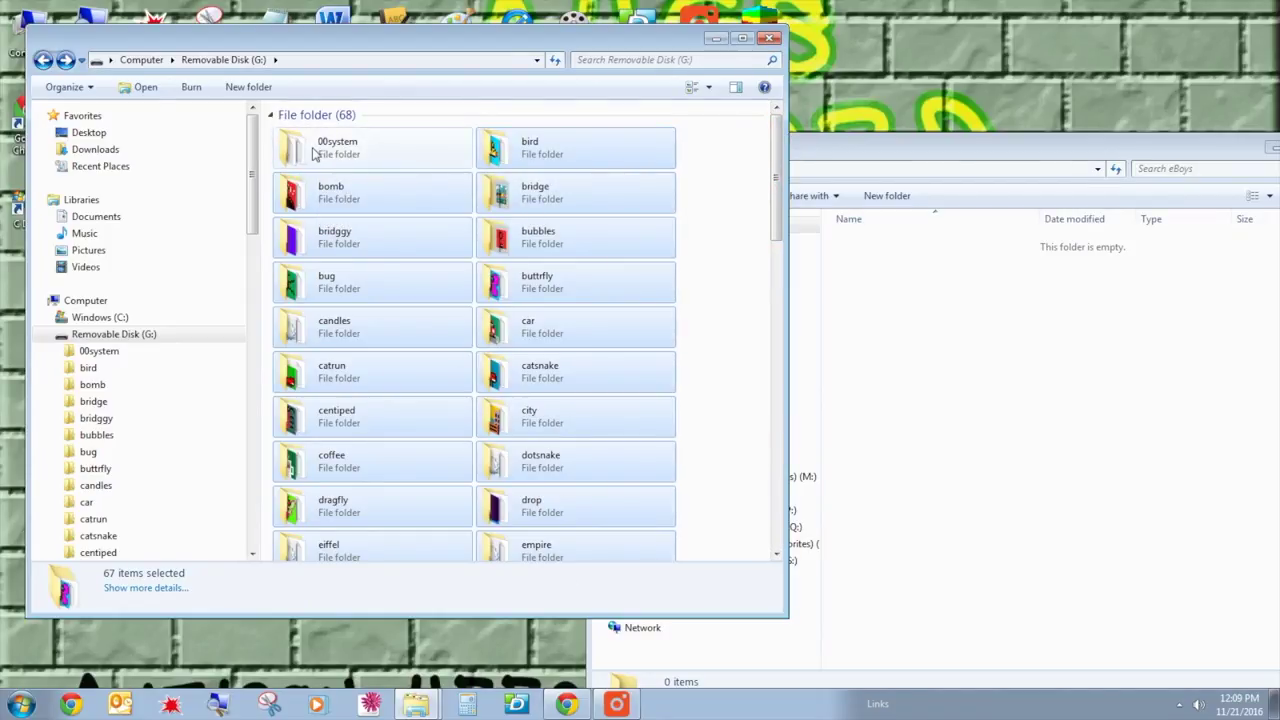
pyautogui.rightClick(525, 155)
pyautogui.click(565, 340)
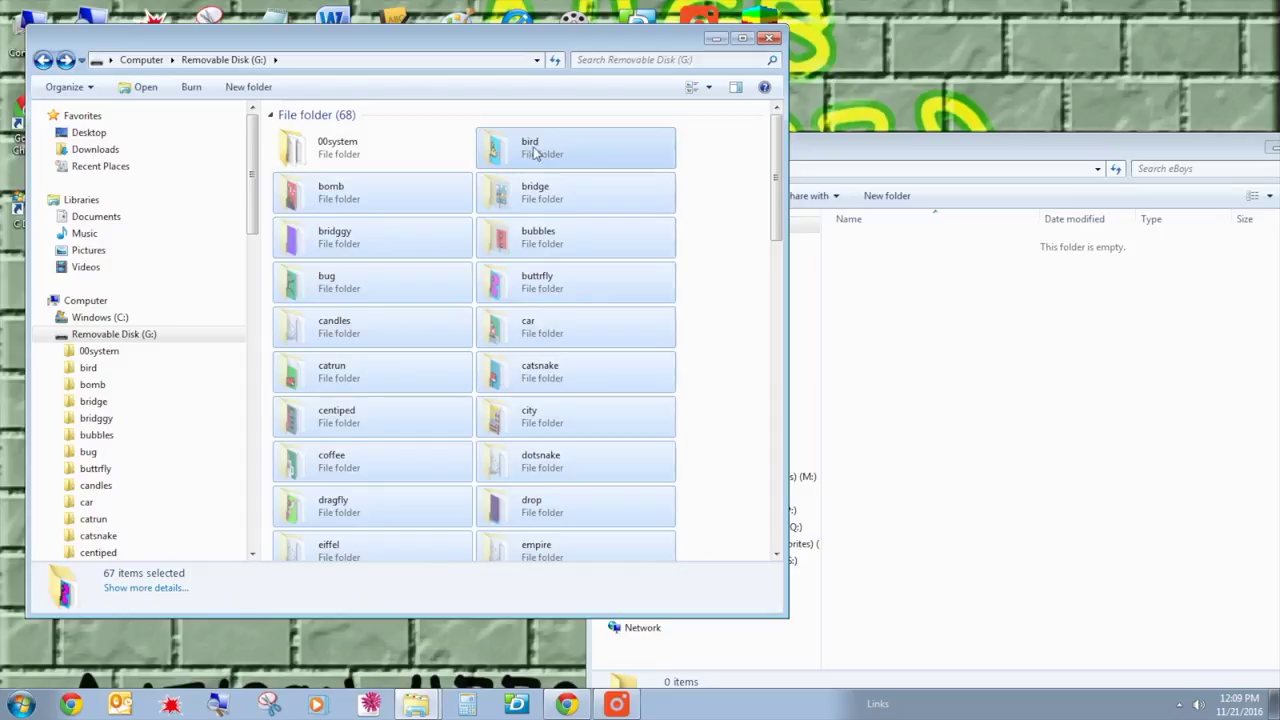
pyautogui.rightClick(930, 310)
pyautogui.click(955, 414)
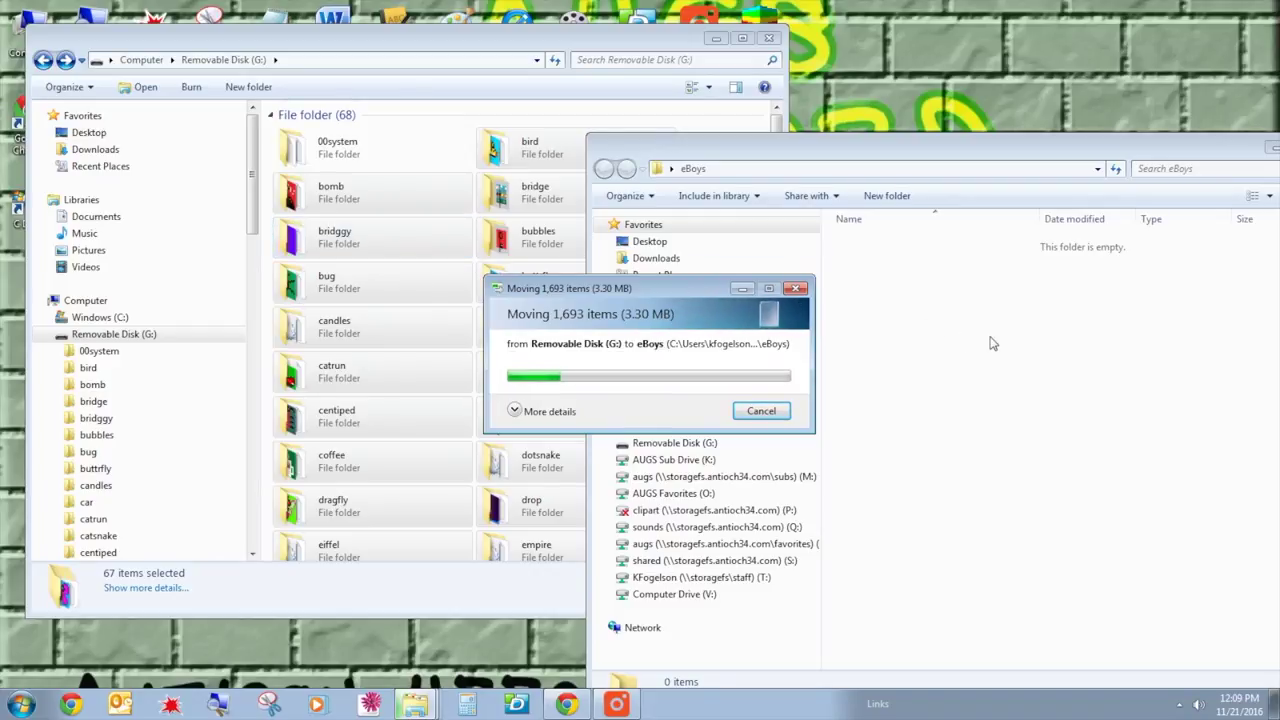
# - Move the eBoys window to the lower left while the 1,693-item move runs
pyautogui.moveTo(1000, 150); pyautogui.dragTo(583, 415)
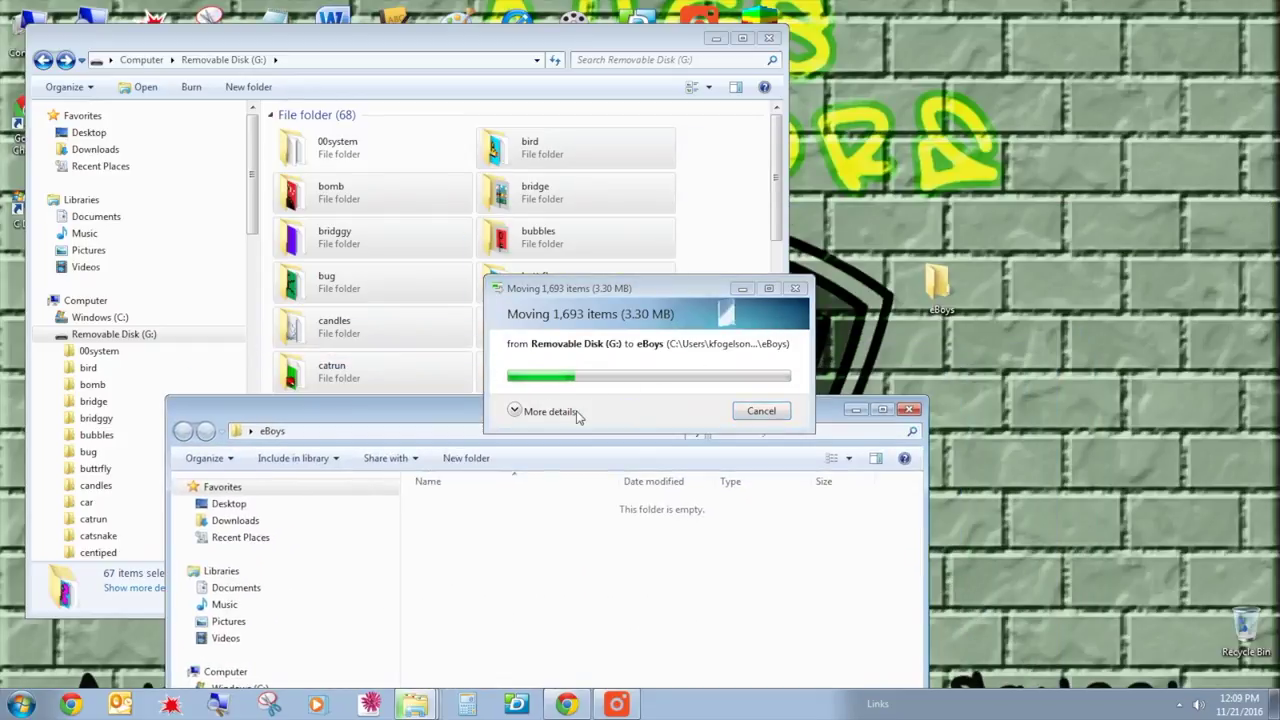